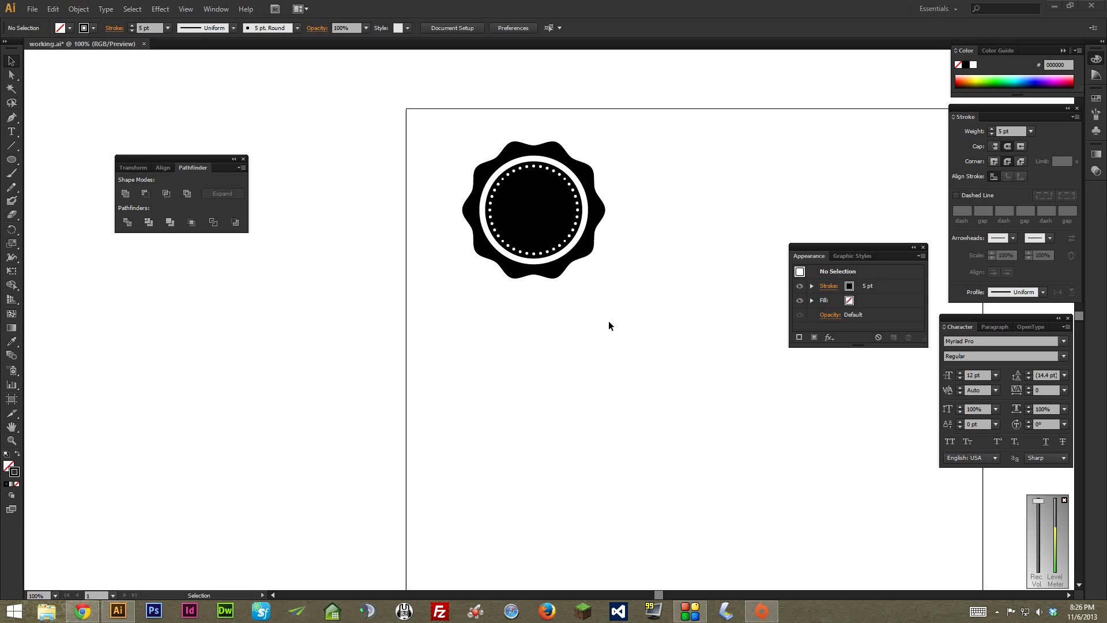
Draw a 224 px circle with a 5 pt black stroke below the example badge
key(space)
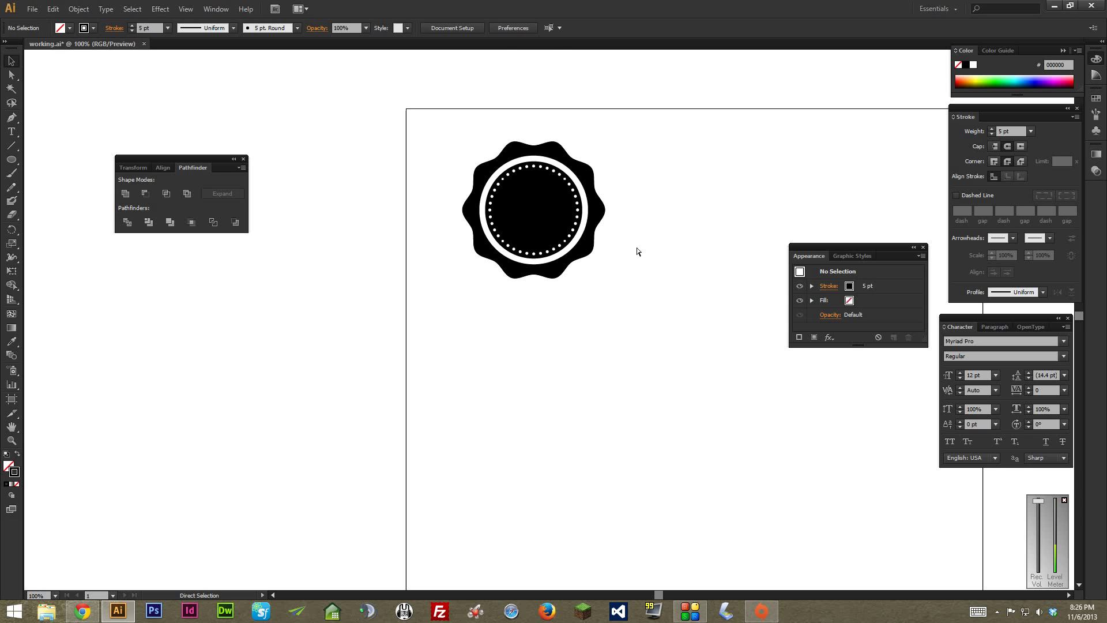
key(ctrl+equal)
scroll(665, 241, up, 2)
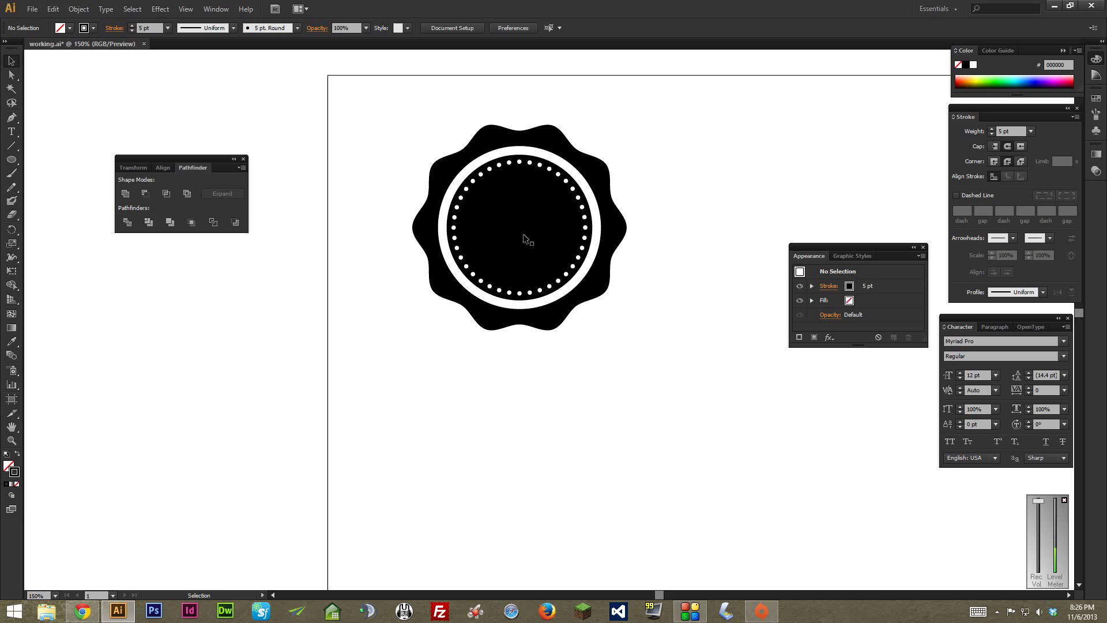
key(ctrl+minus)
drag(662, 400, 655, 363)
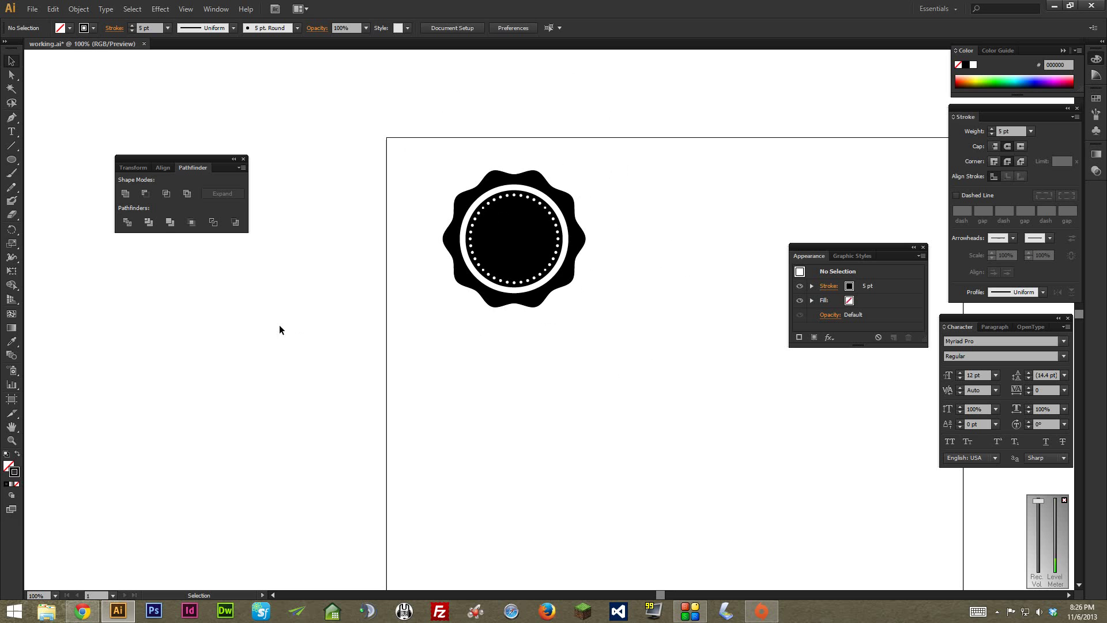
click(10, 161)
drag(515, 411, 581, 452)
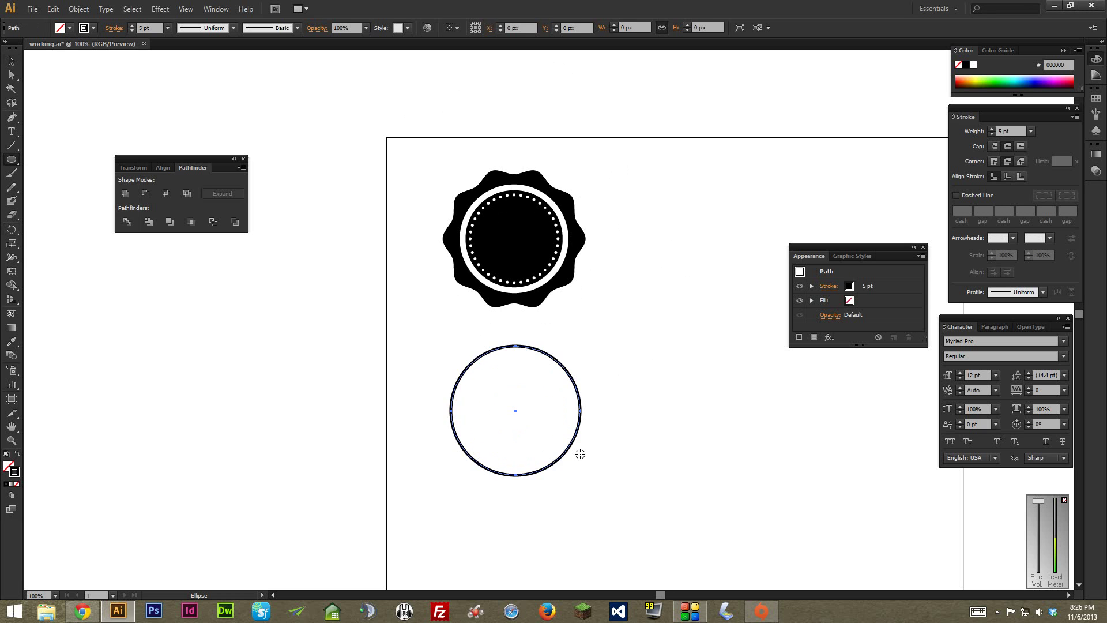
drag(623, 415, 643, 381)
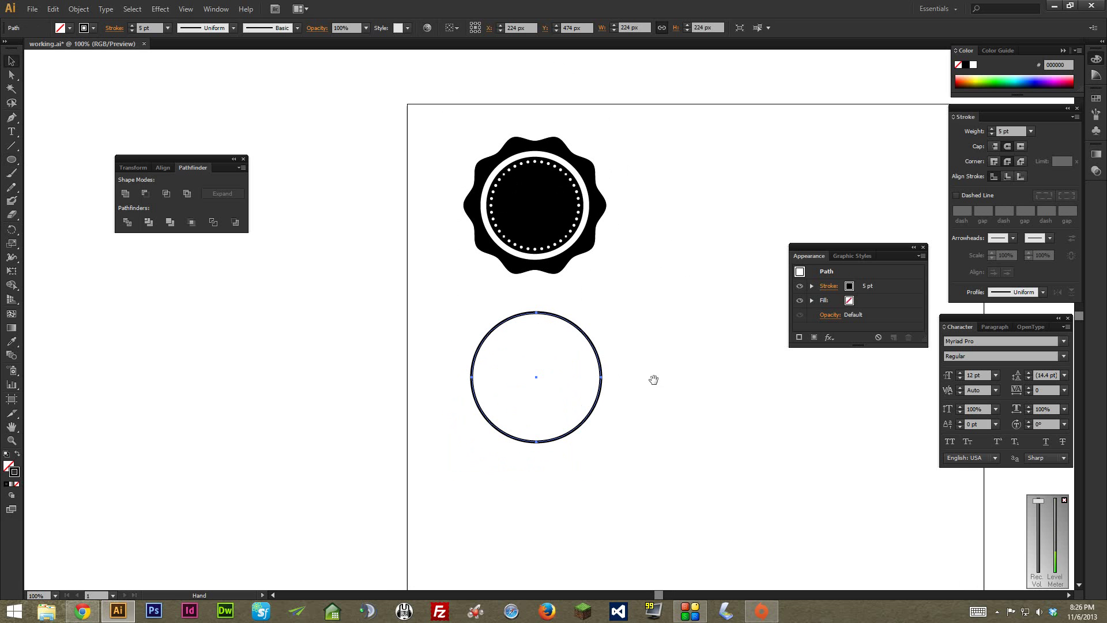
Select the new circle and bring up Effect > Distort & Transform > Zig Zag
key(v)
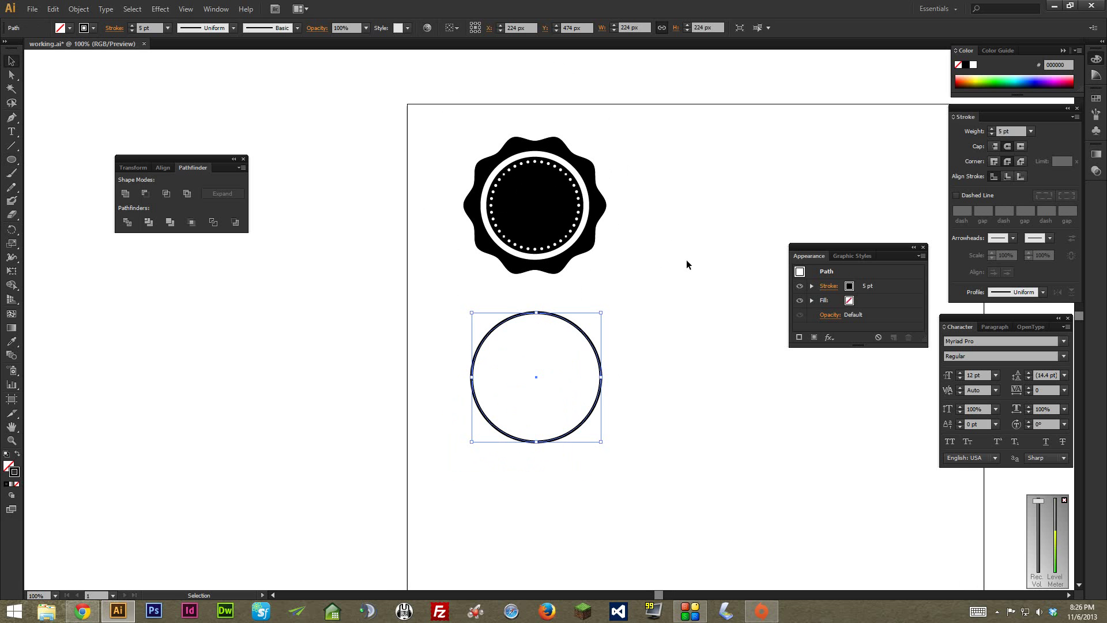
click(686, 261)
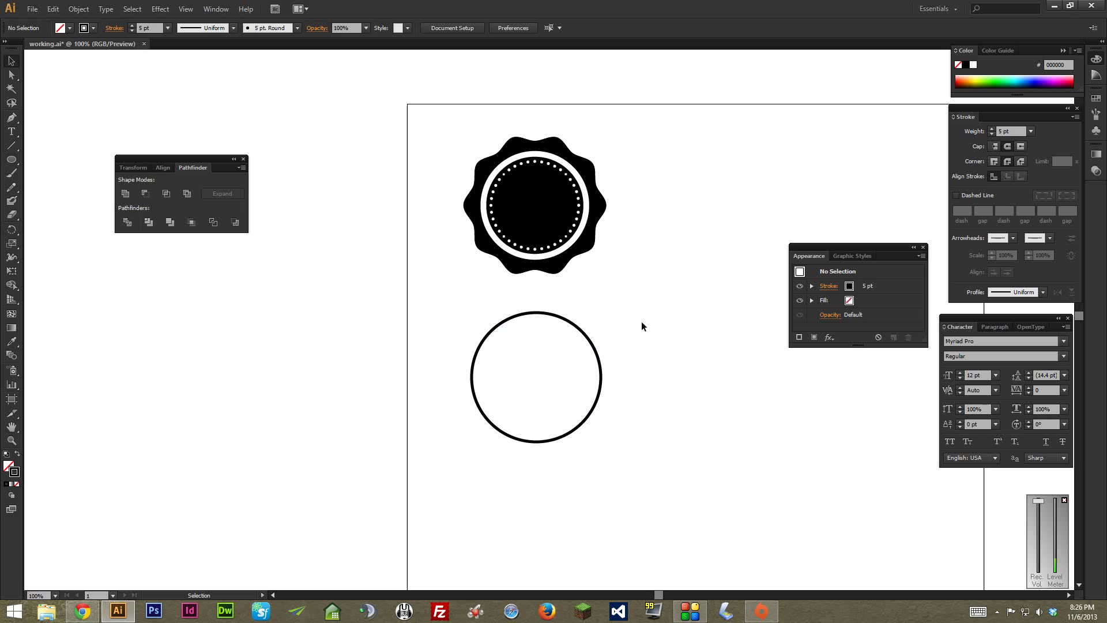
drag(638, 362, 459, 429)
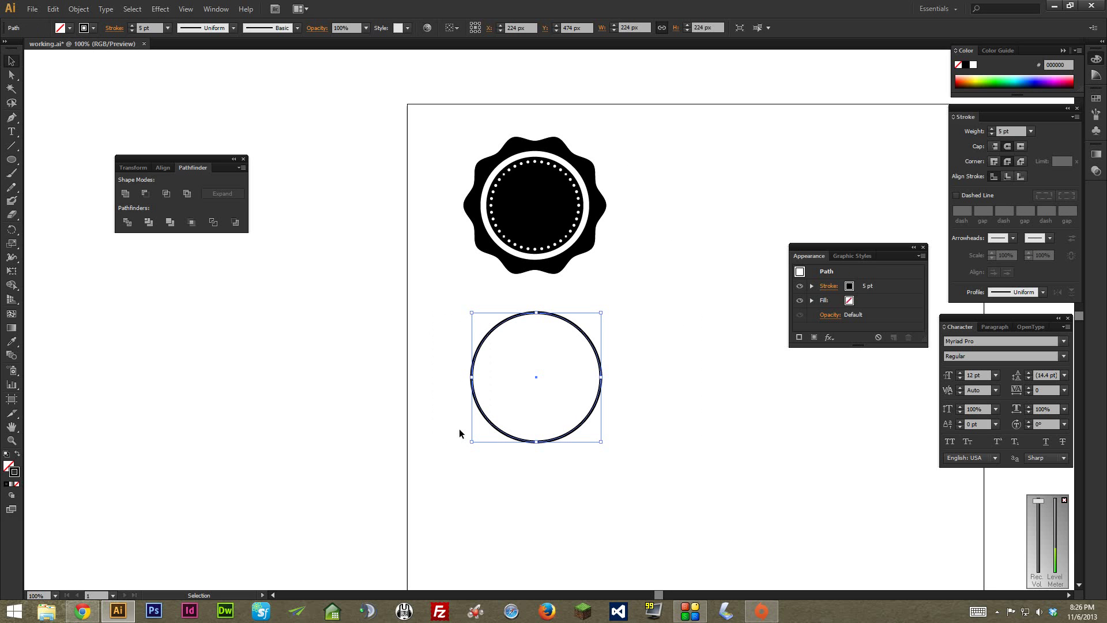
click(161, 10)
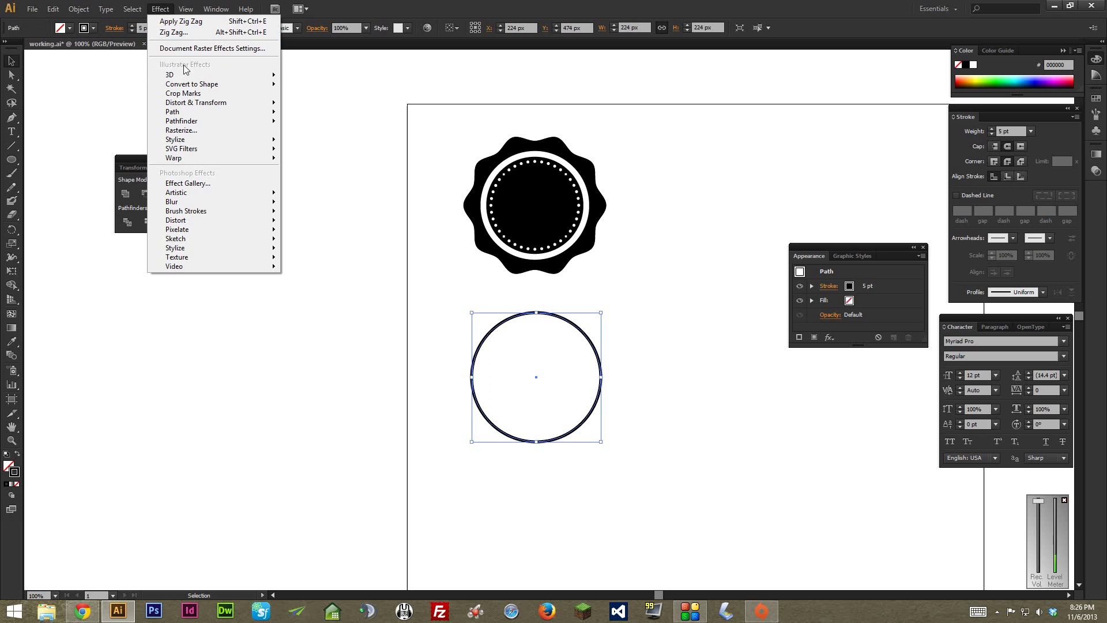
mouse_move(193, 105)
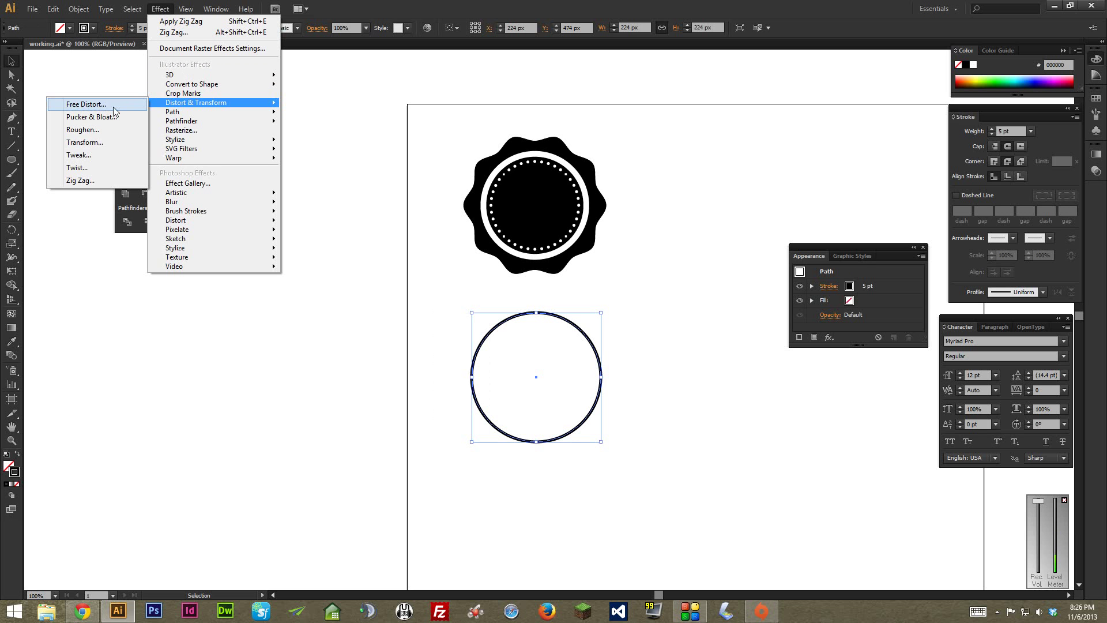
click(80, 181)
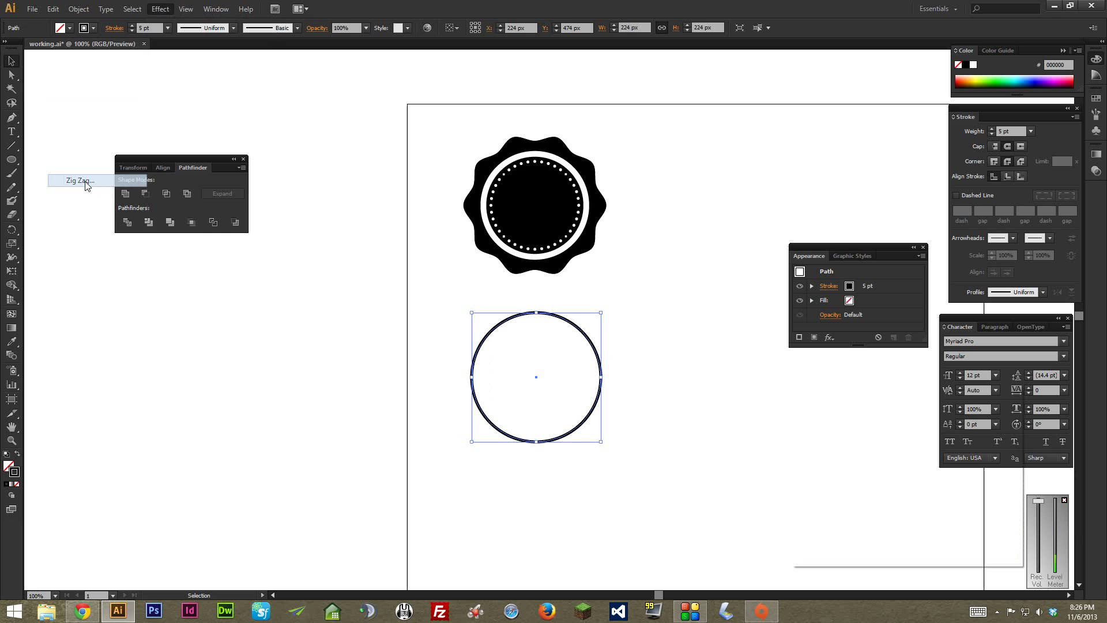
Preview a smooth Zig Zag on the circle with Size 5 px and 4 ridges per segment
drag(859, 402, 740, 320)
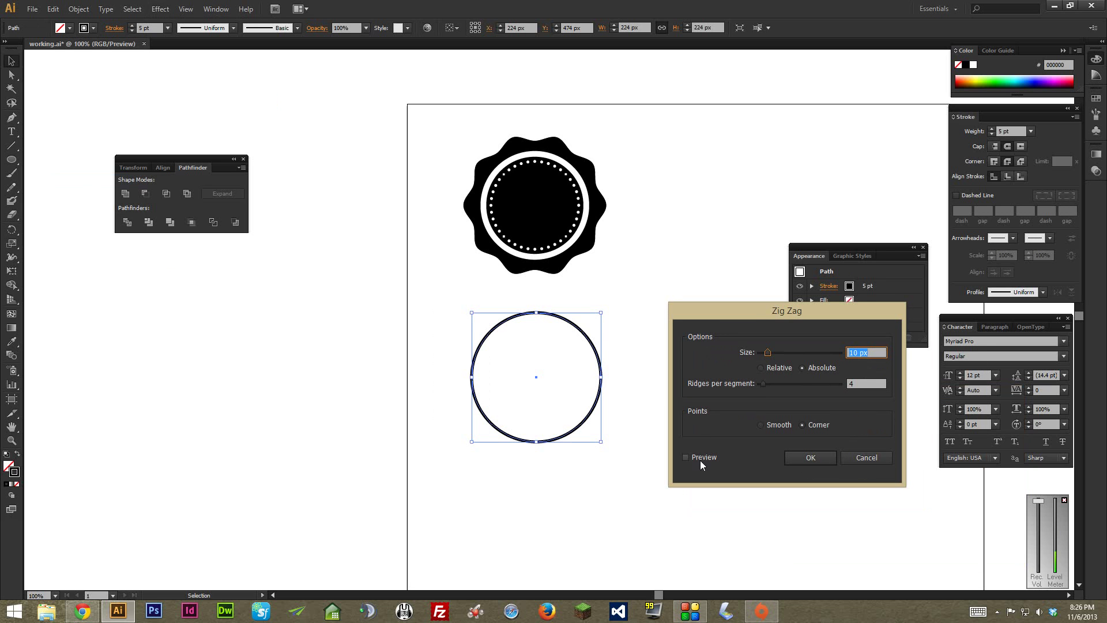
click(686, 457)
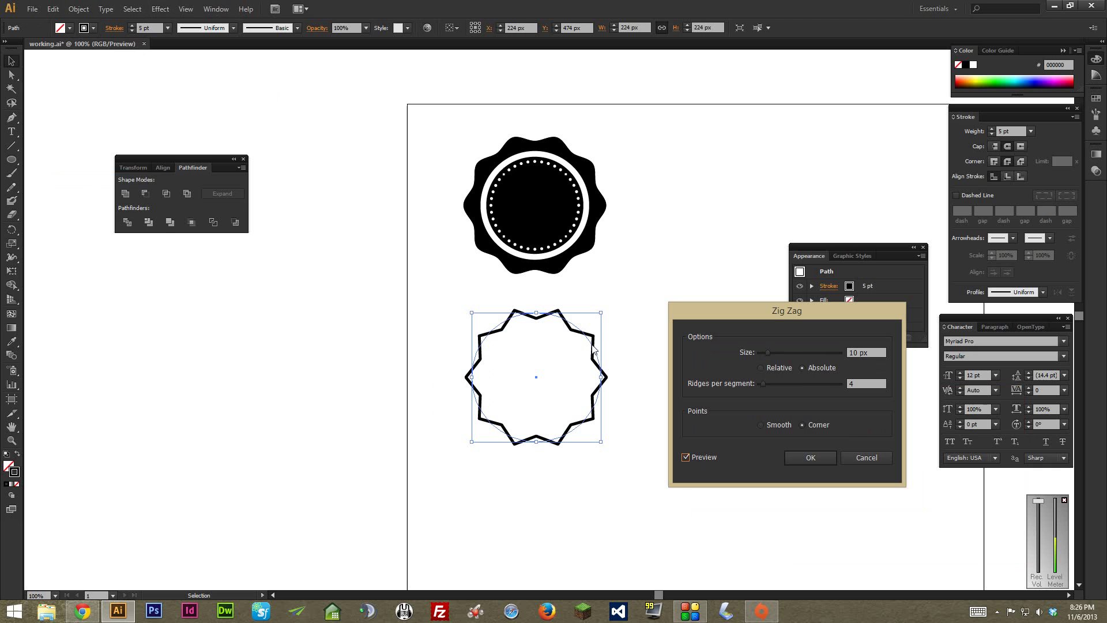
click(769, 427)
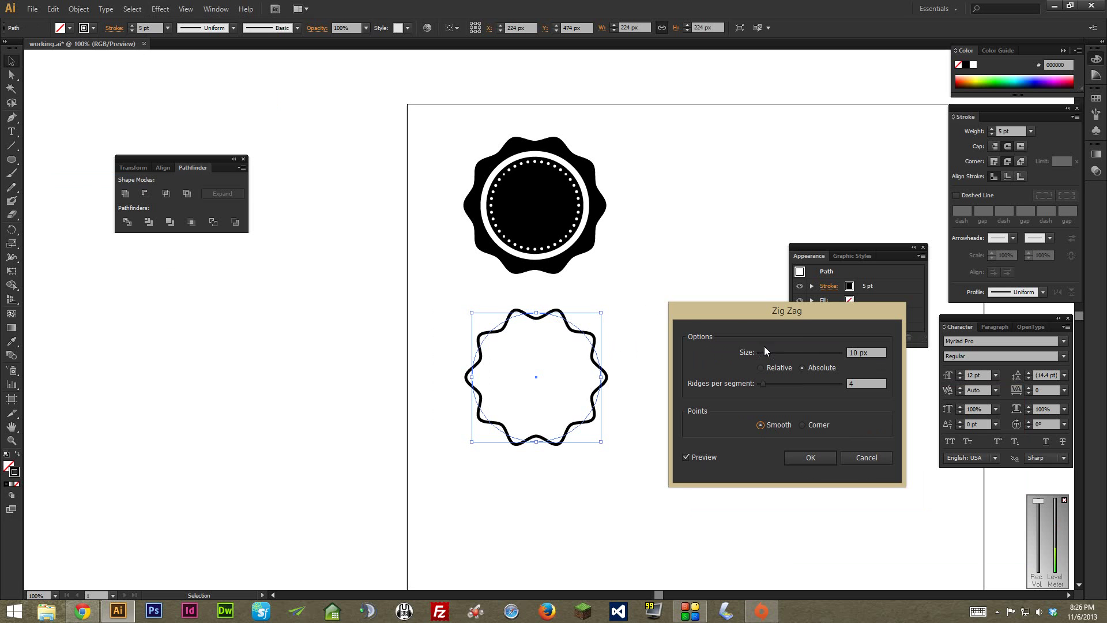
drag(766, 352, 763, 353)
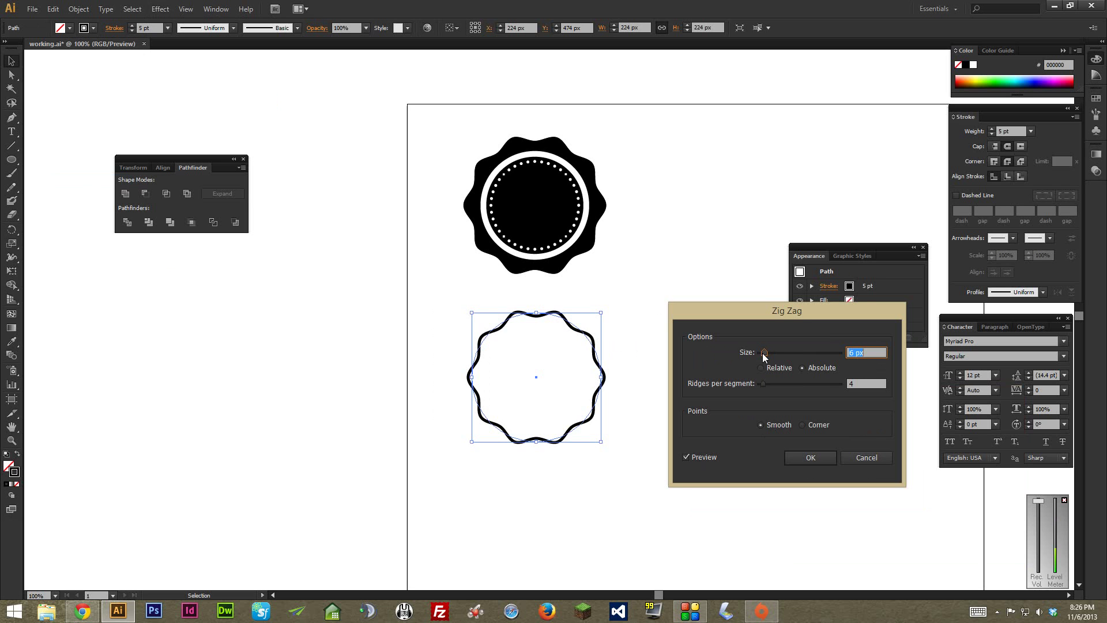
drag(764, 353, 764, 384)
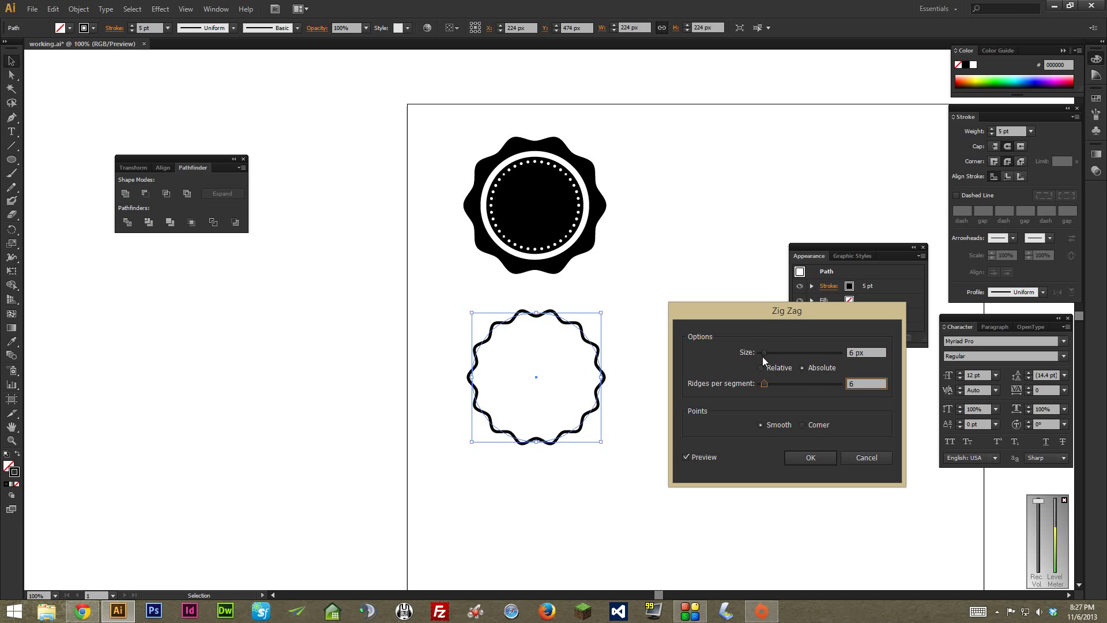
click(762, 385)
drag(765, 384, 765, 356)
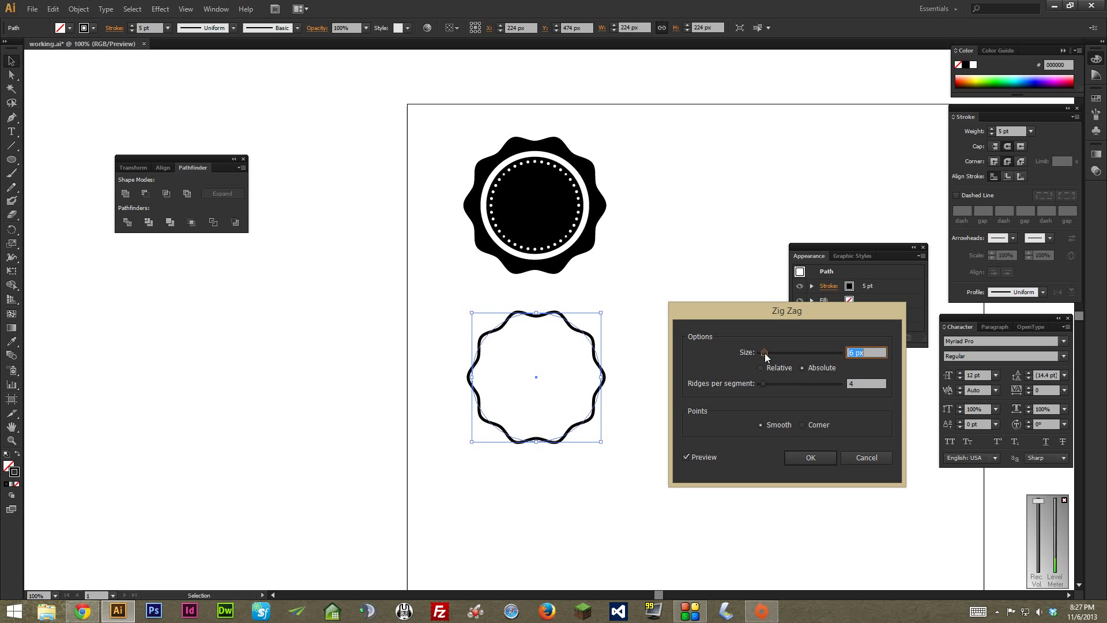
Apply the Zig Zag effect and select the scalloped outline
click(814, 459)
click(675, 340)
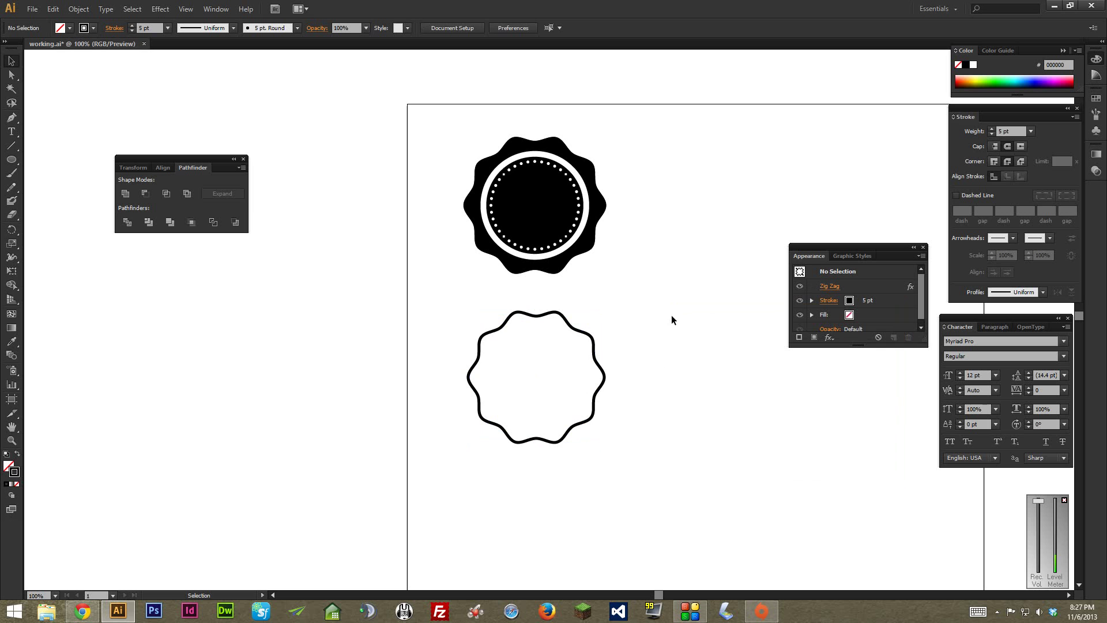
drag(675, 304, 600, 372)
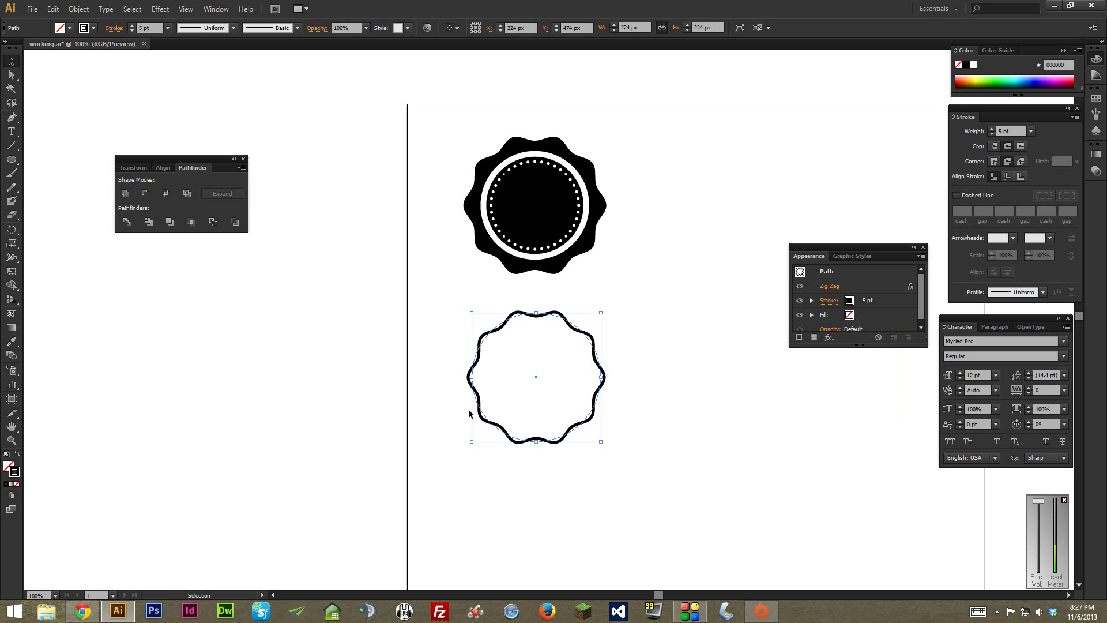
Make a smaller 146 px copy of the scalloped outline centred inside it
key(a)
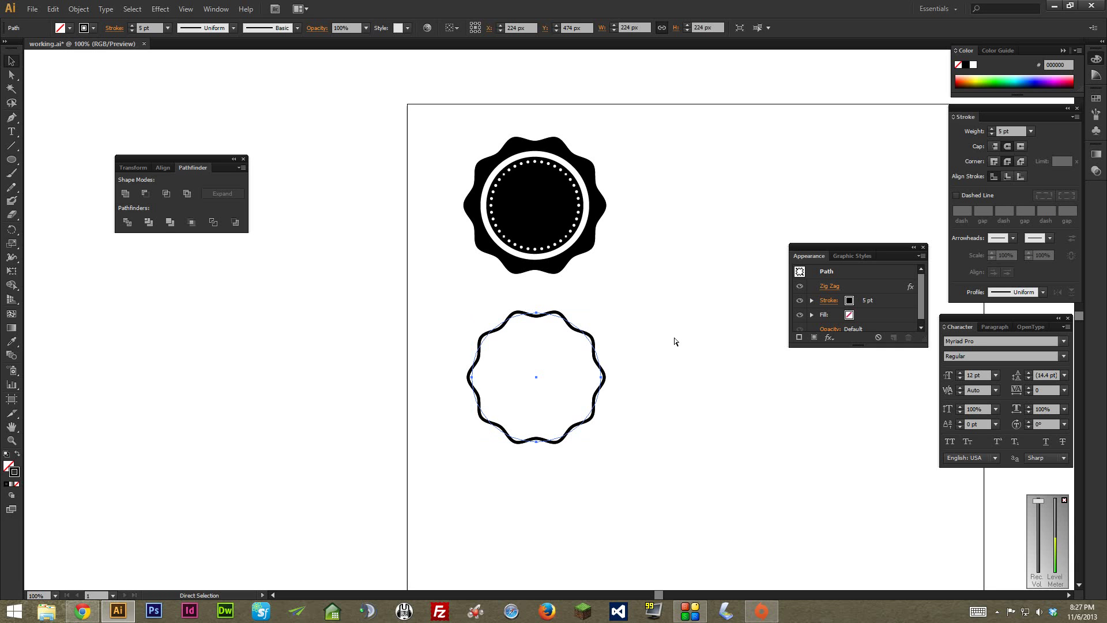
key(v)
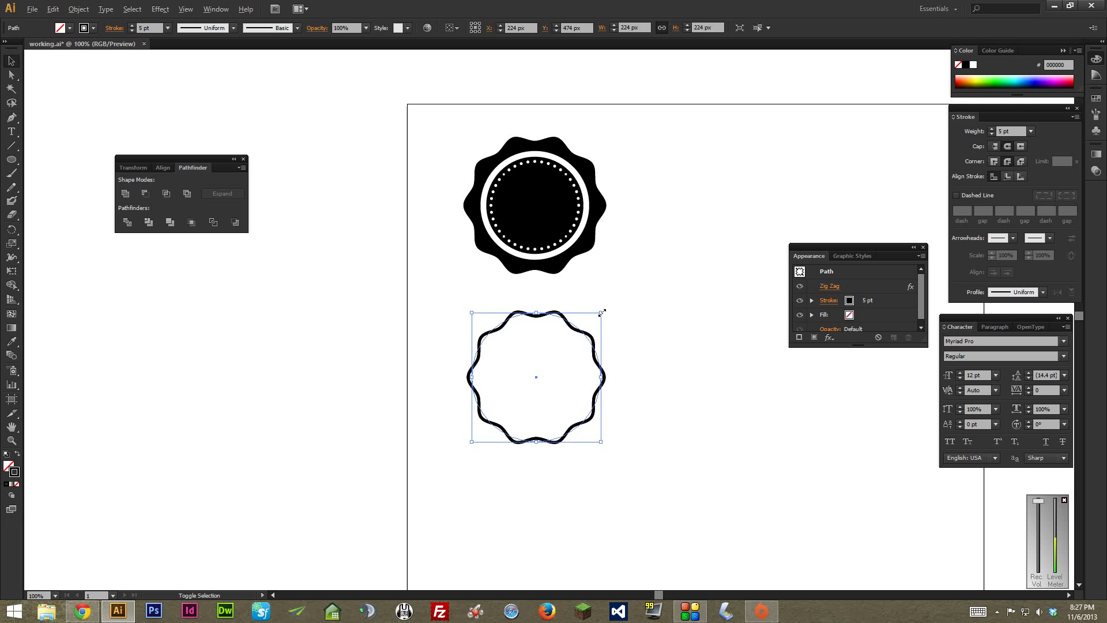
drag(602, 312, 586, 327)
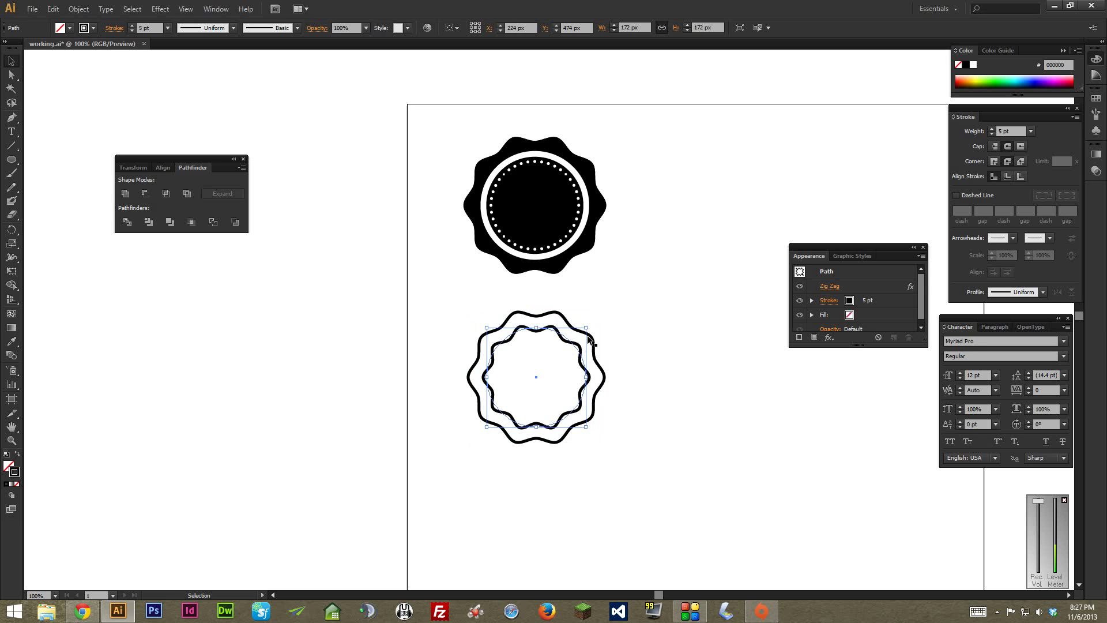
mouse_move(587, 326)
mouse_down()
mouse_move(617, 299)
mouse_move(579, 330)
mouse_up()
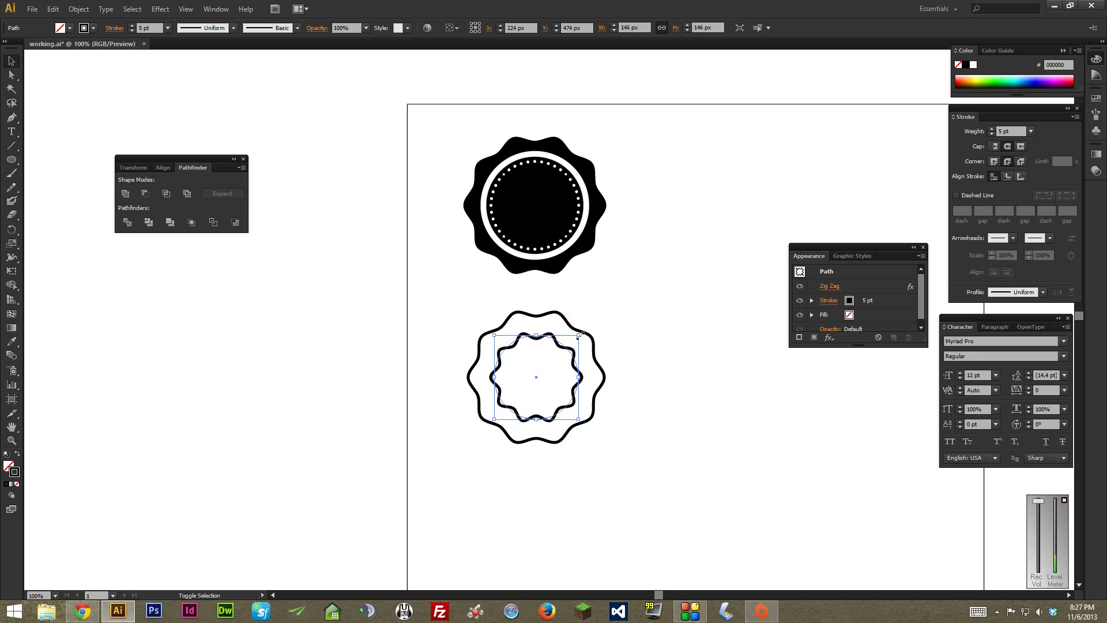
drag(578, 334, 565, 358)
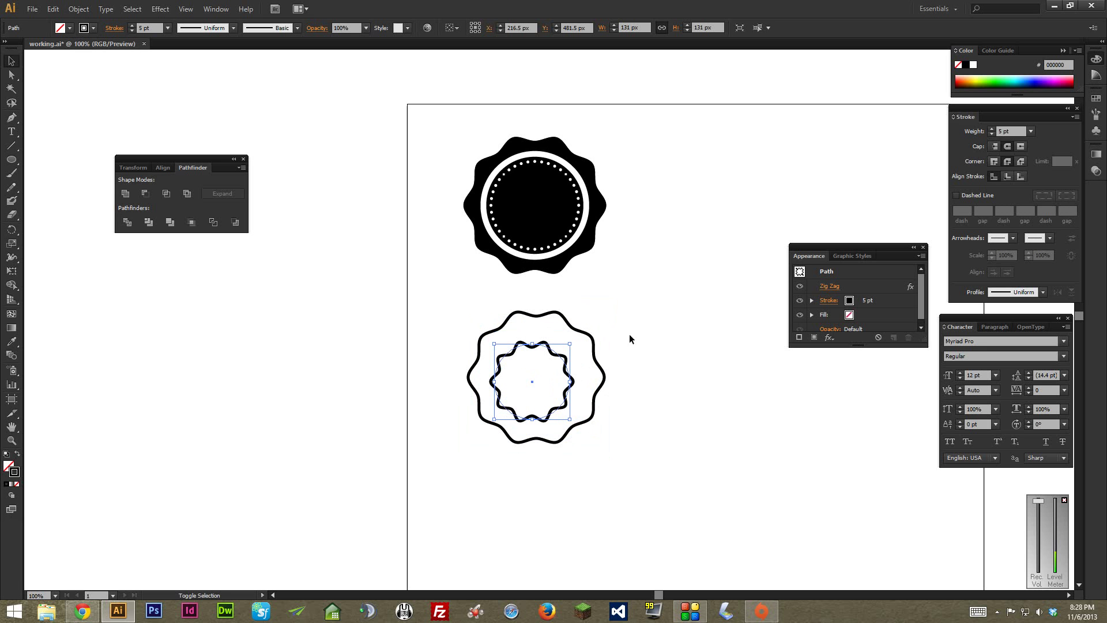
key(ctrl+z)
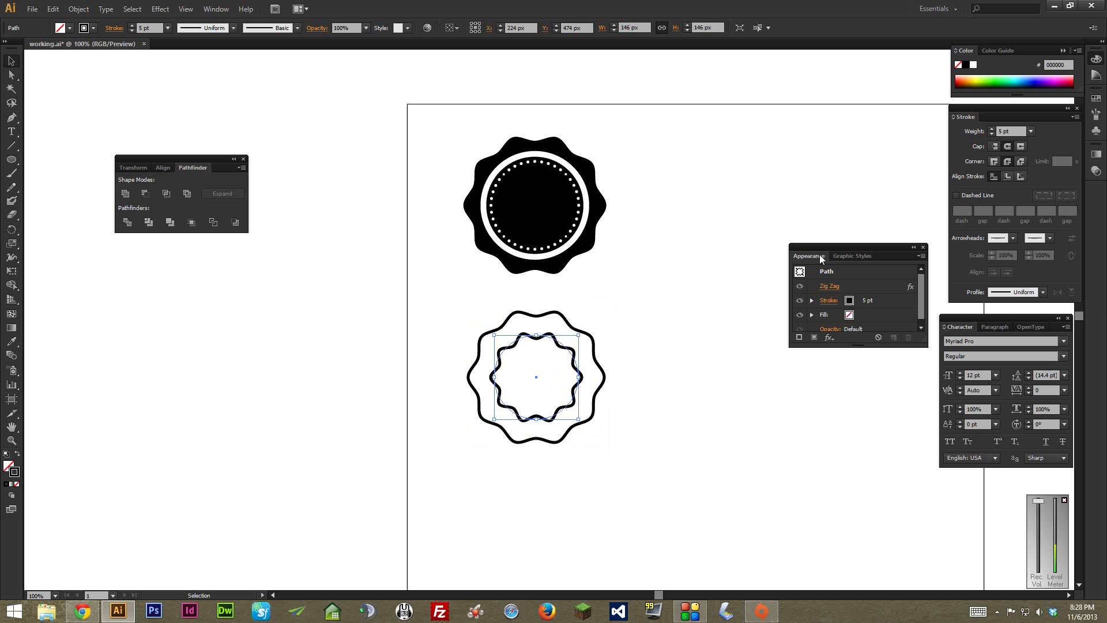
Remove the Zig Zag effect from the inner 146 px copy via the Appearance panel
drag(811, 248, 804, 254)
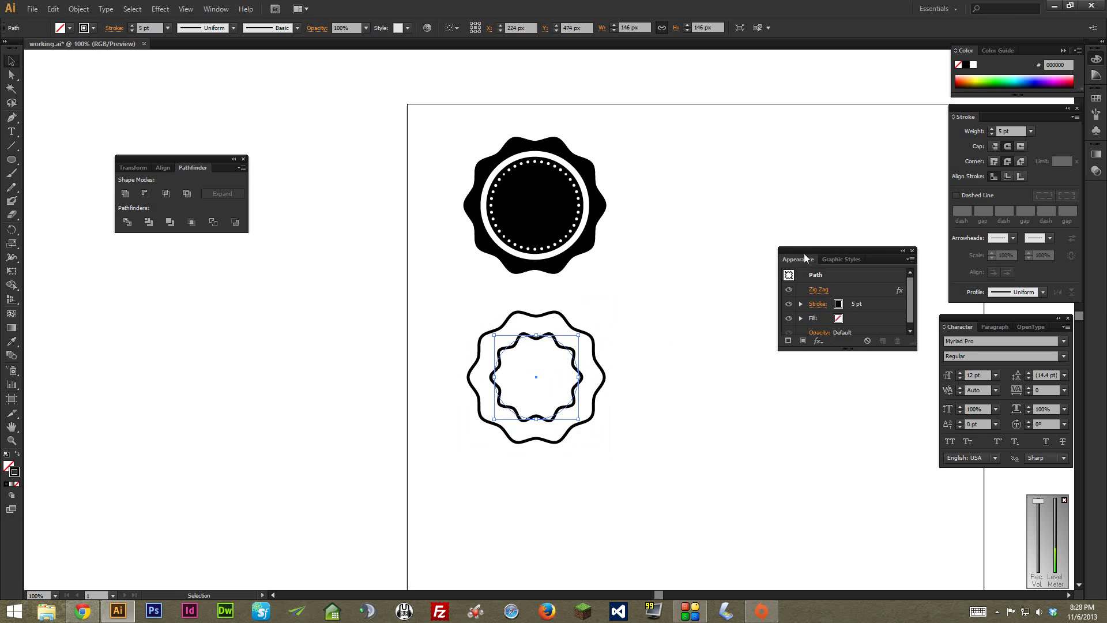
click(217, 9)
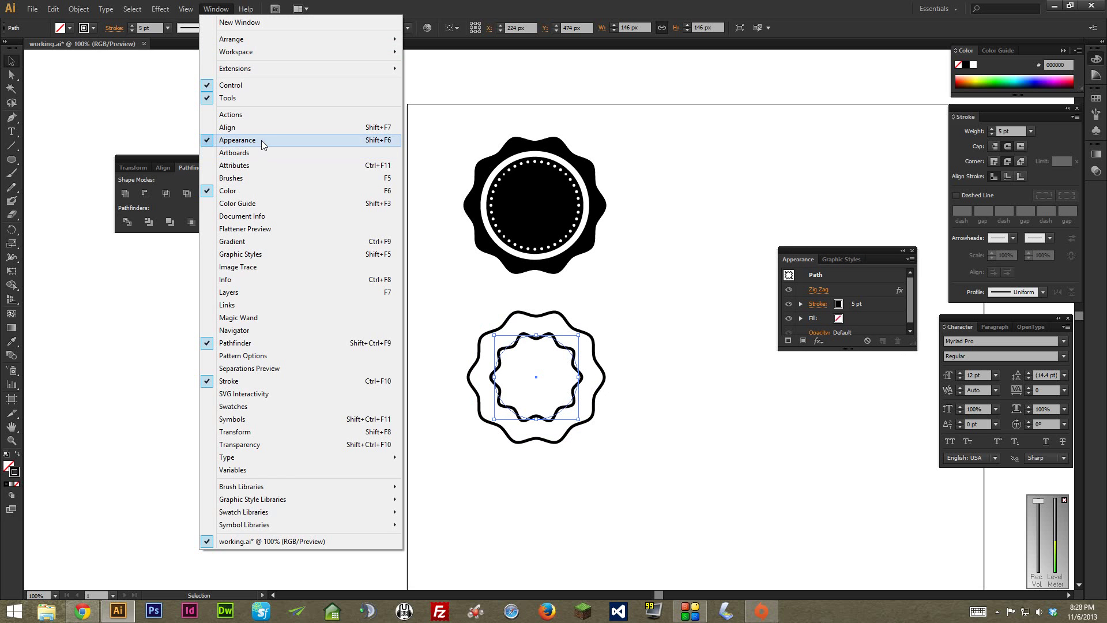
click(829, 250)
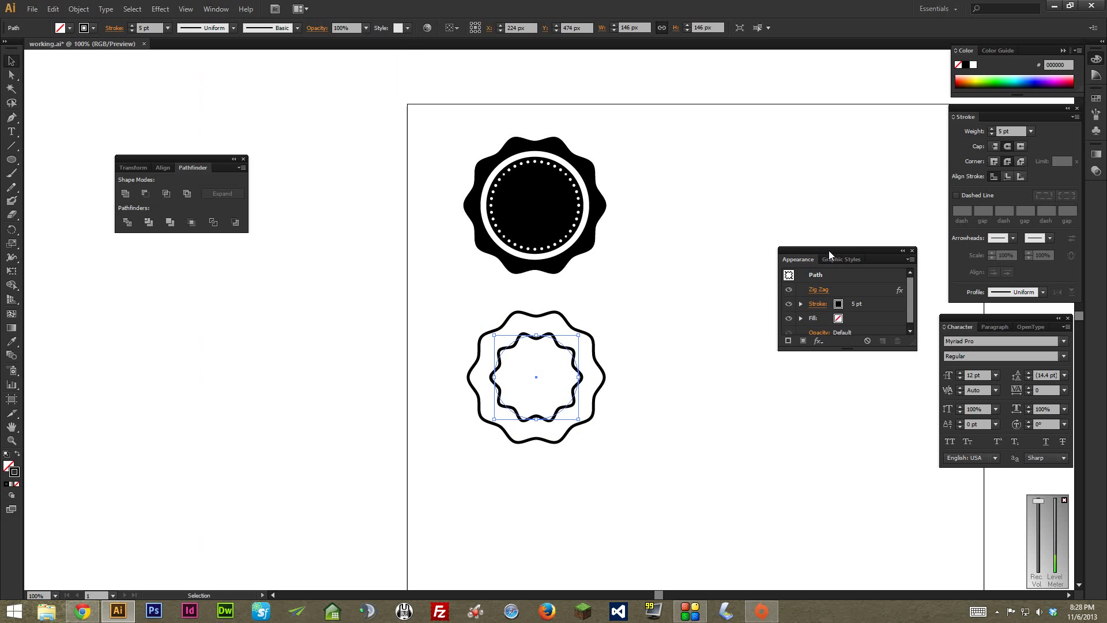
click(836, 288)
click(787, 290)
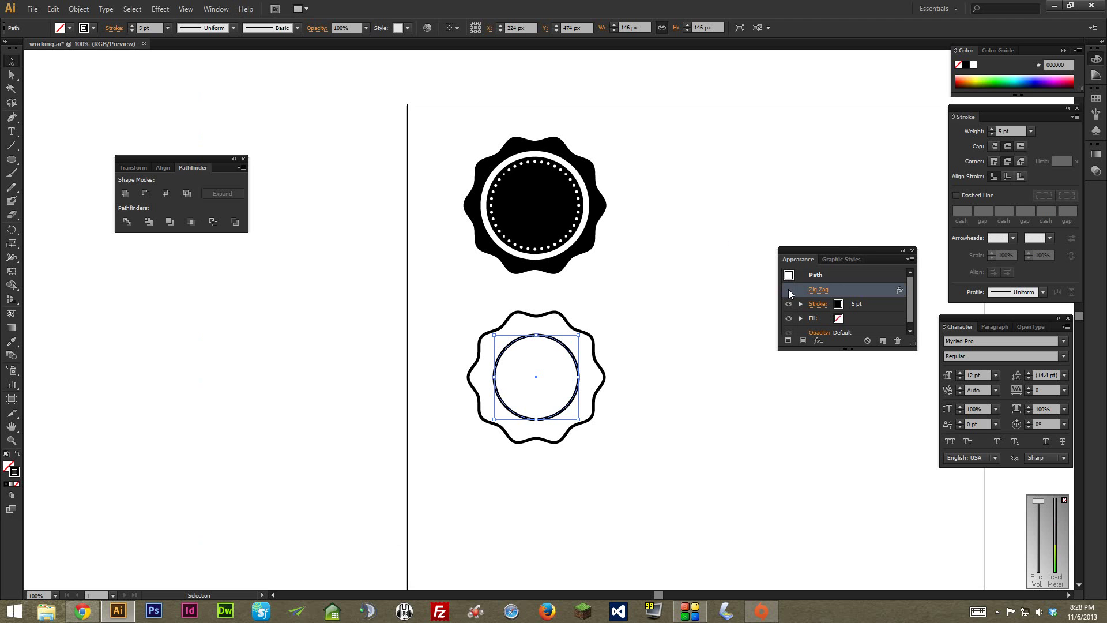
click(790, 290)
click(897, 340)
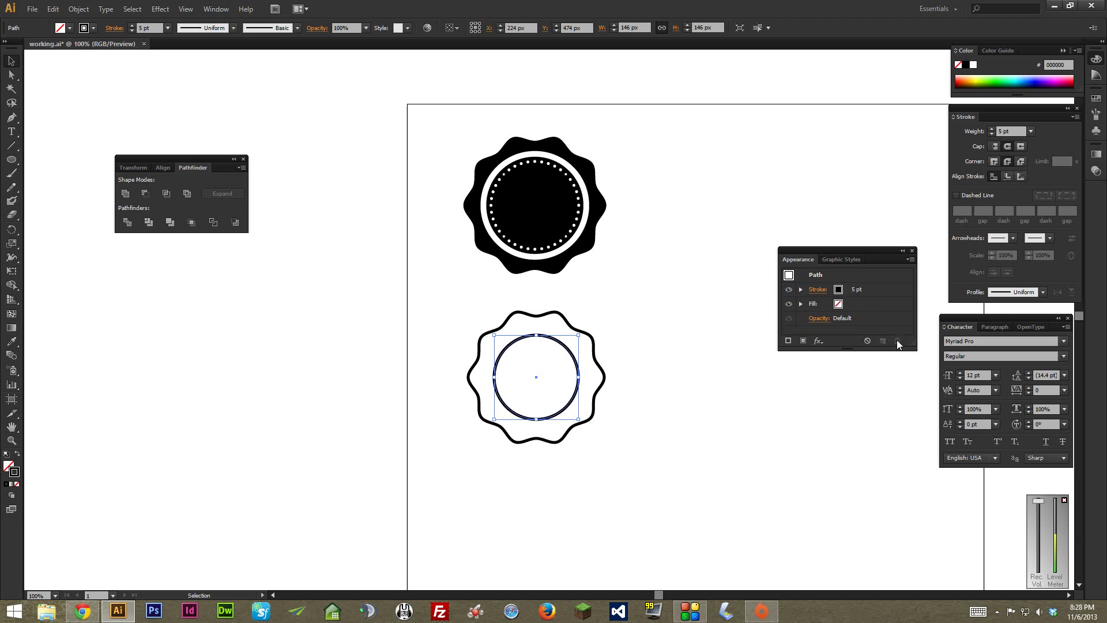
Scale the inner plain circle up to 170 px across
click(652, 281)
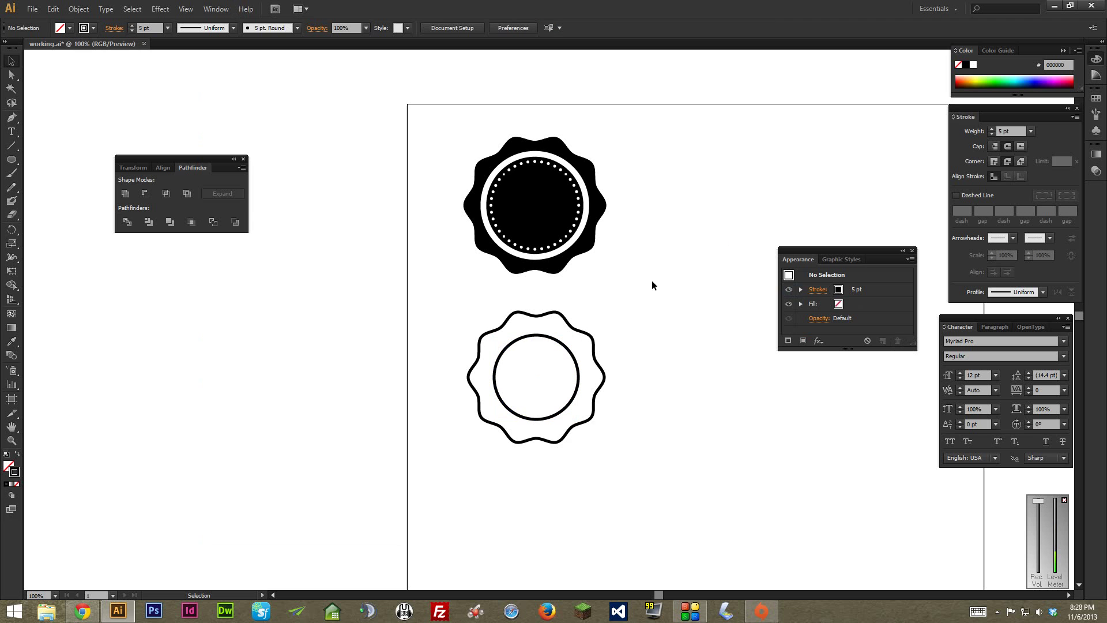
click(570, 349)
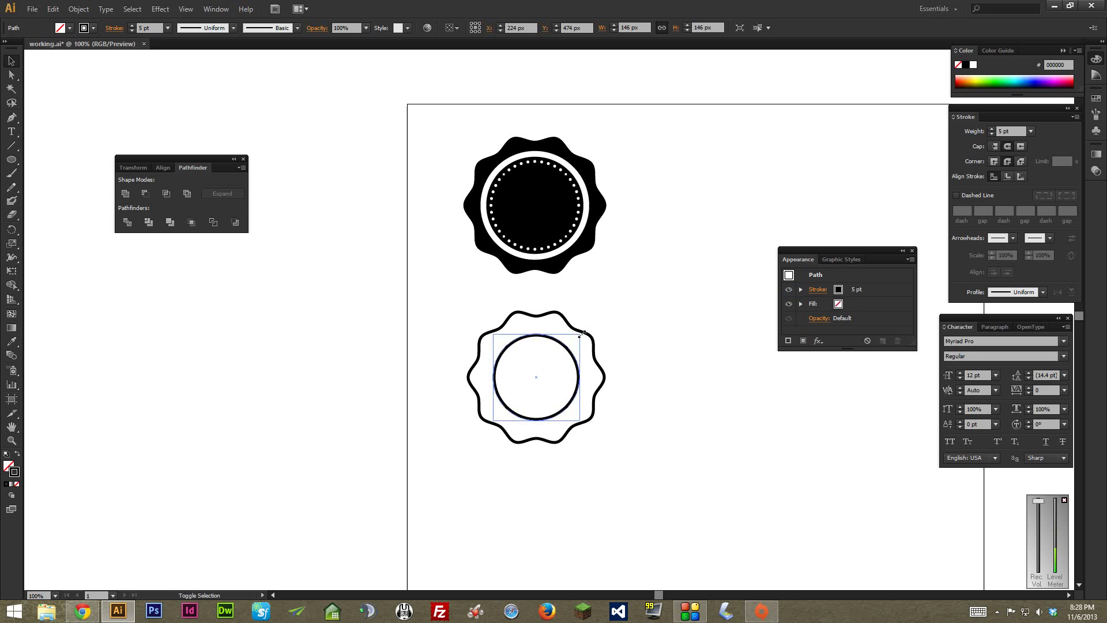
drag(591, 330, 587, 328)
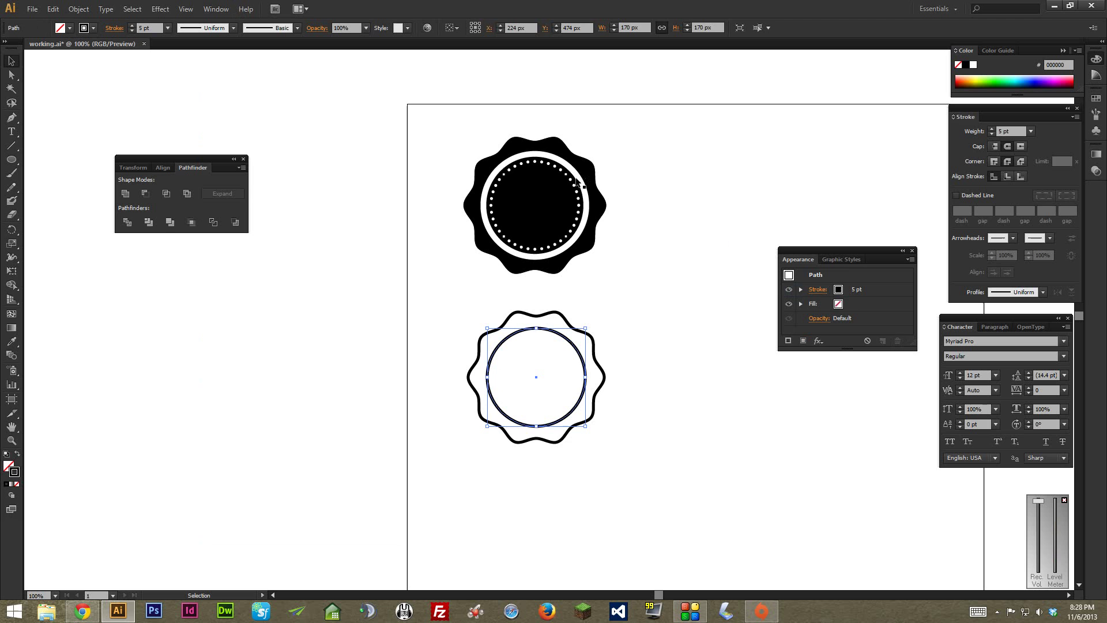
click(622, 313)
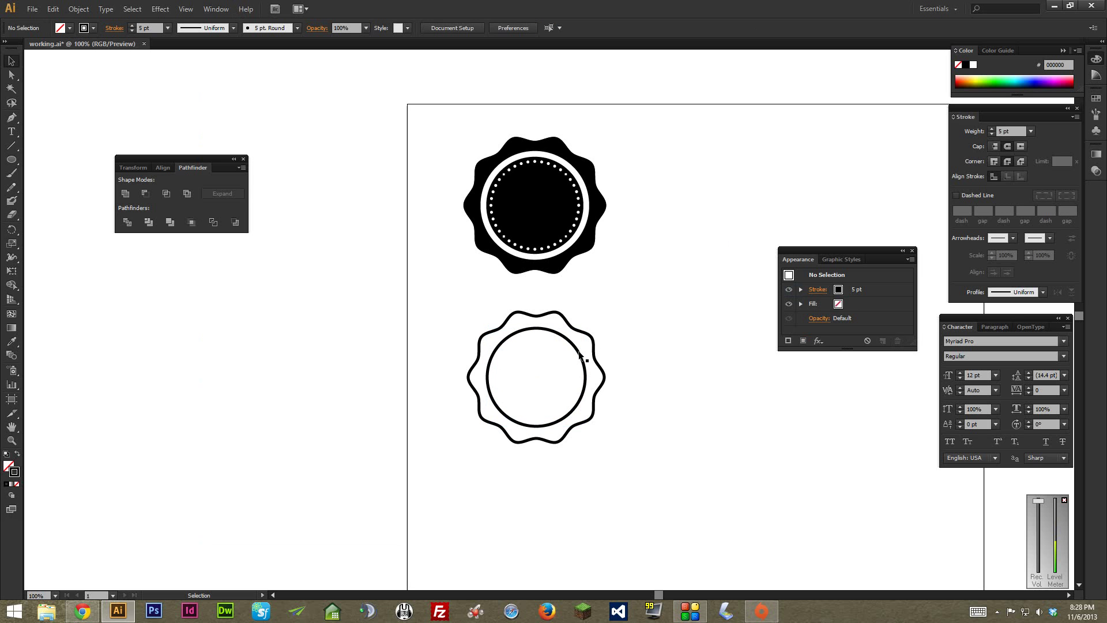
click(579, 353)
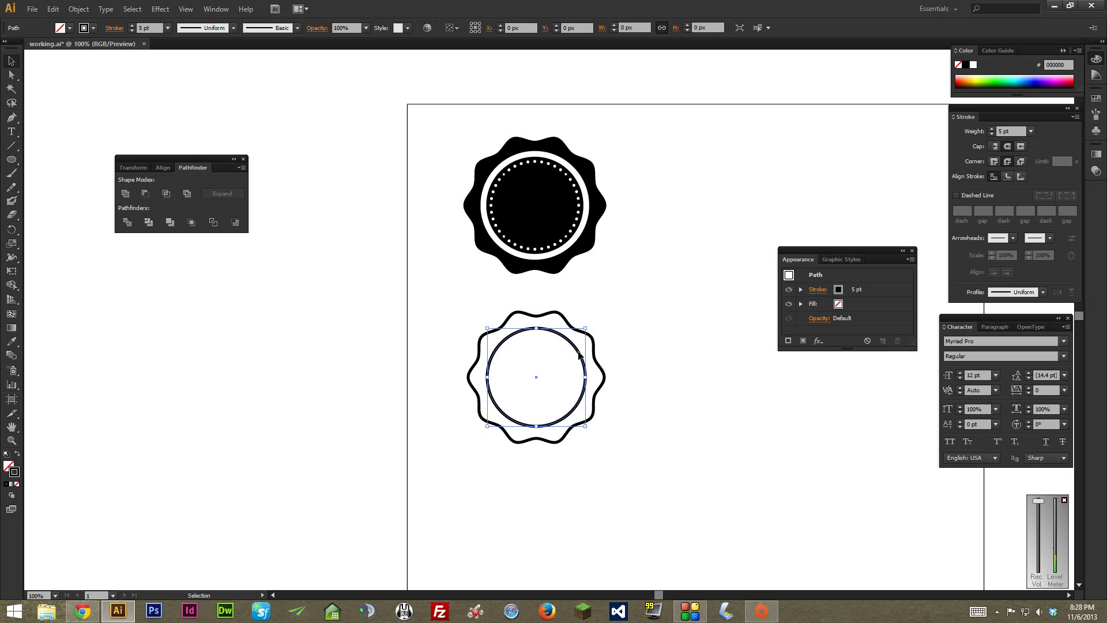
Give the inner circle a white fill and no stroke
double_click(9, 465)
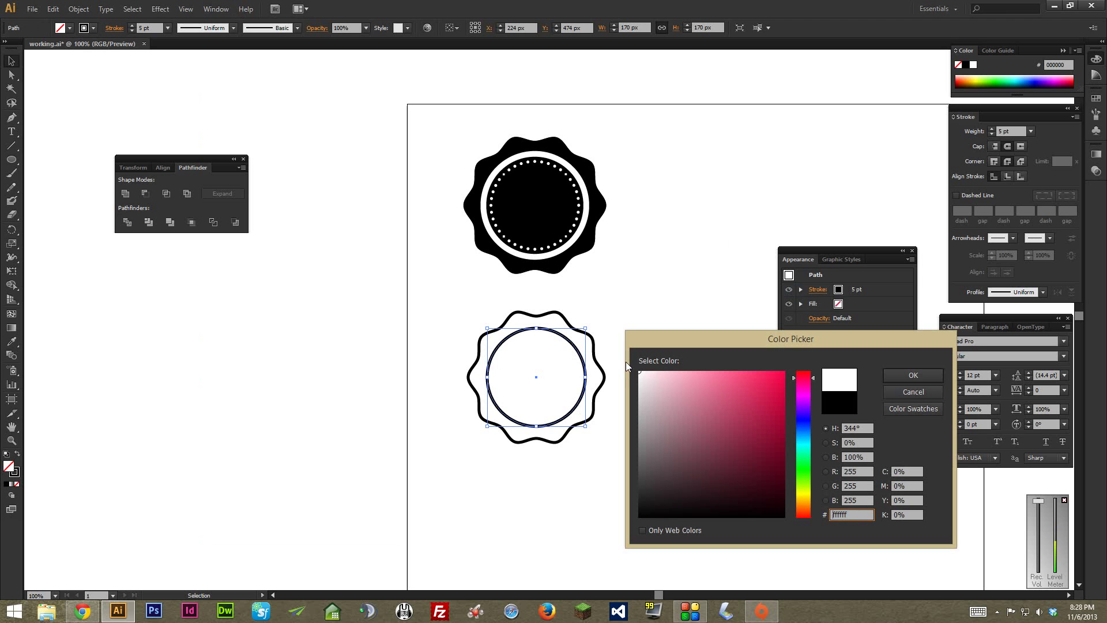
click(913, 375)
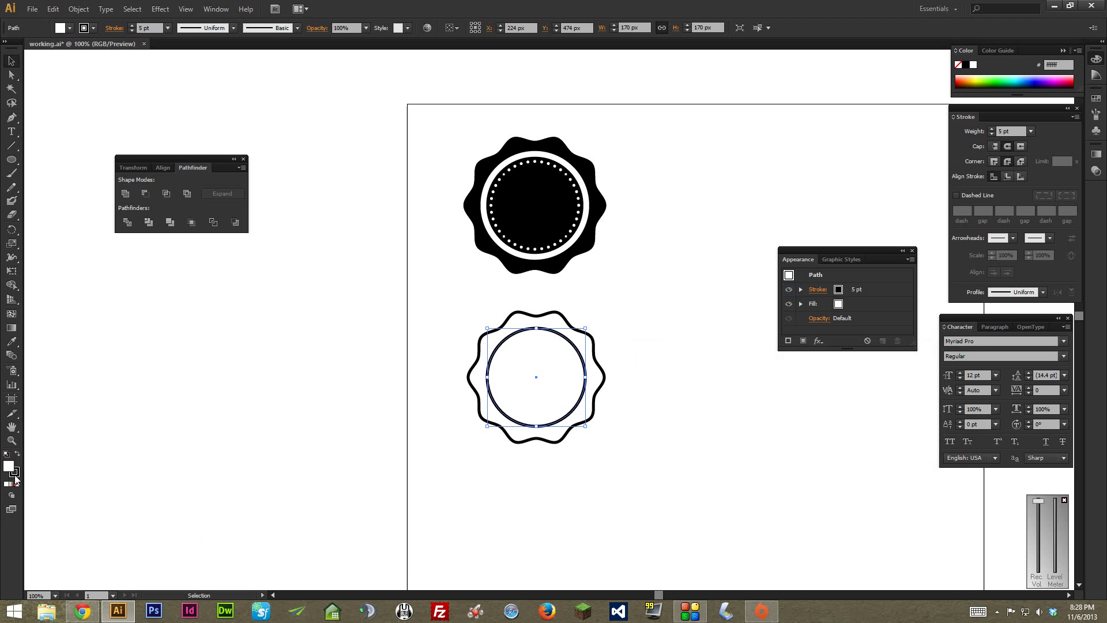
click(15, 476)
click(17, 488)
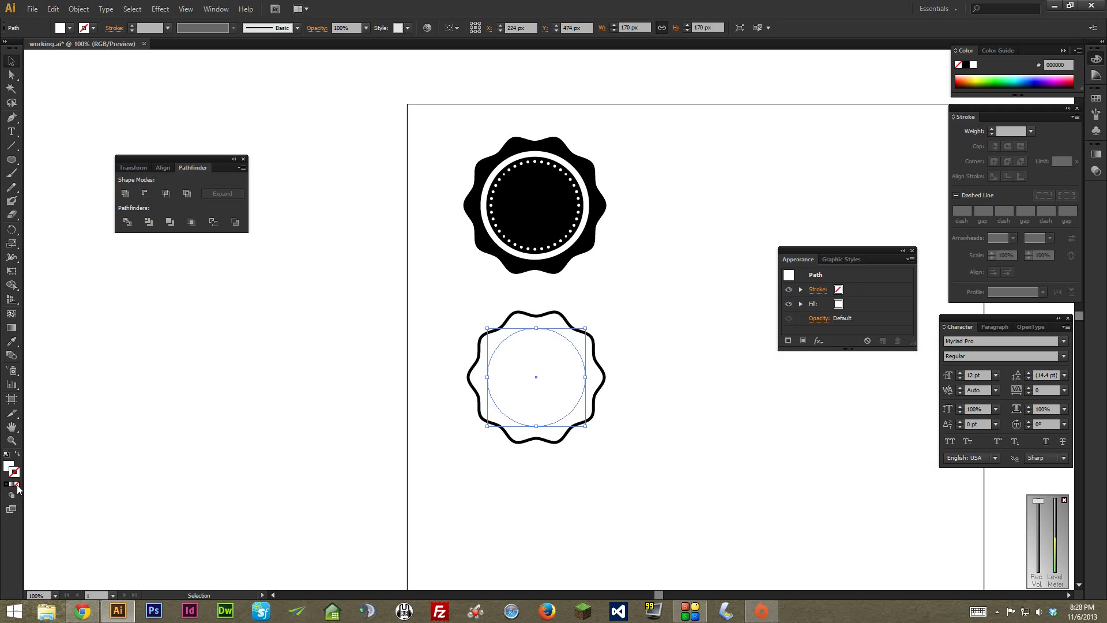
Fill the wavy outer shape with black
click(611, 364)
click(596, 363)
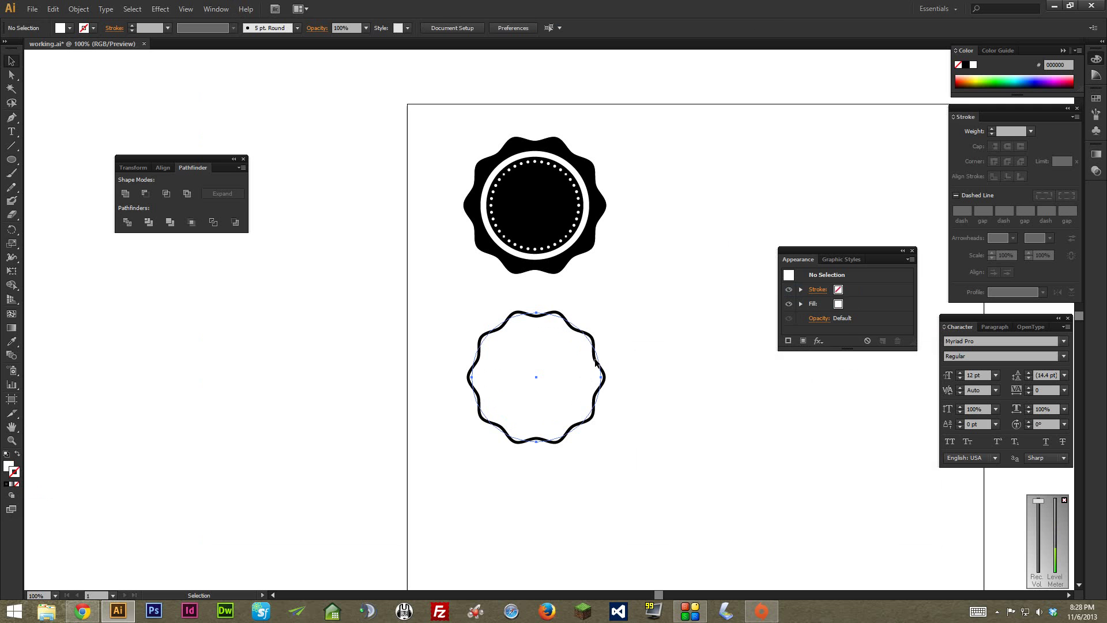
click(9, 465)
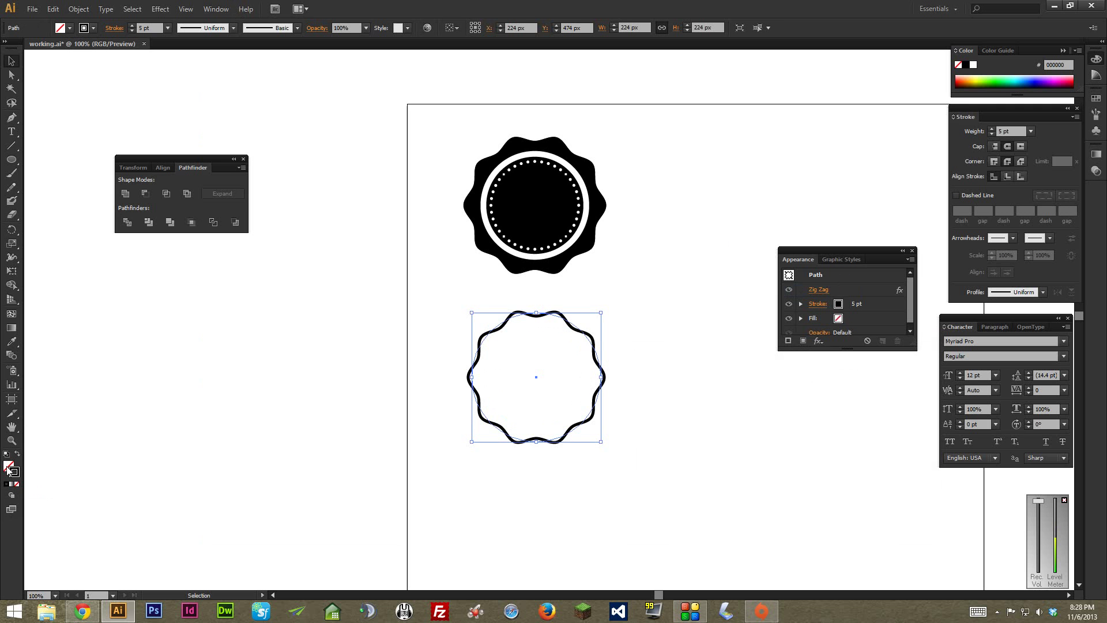
click(6, 484)
click(365, 414)
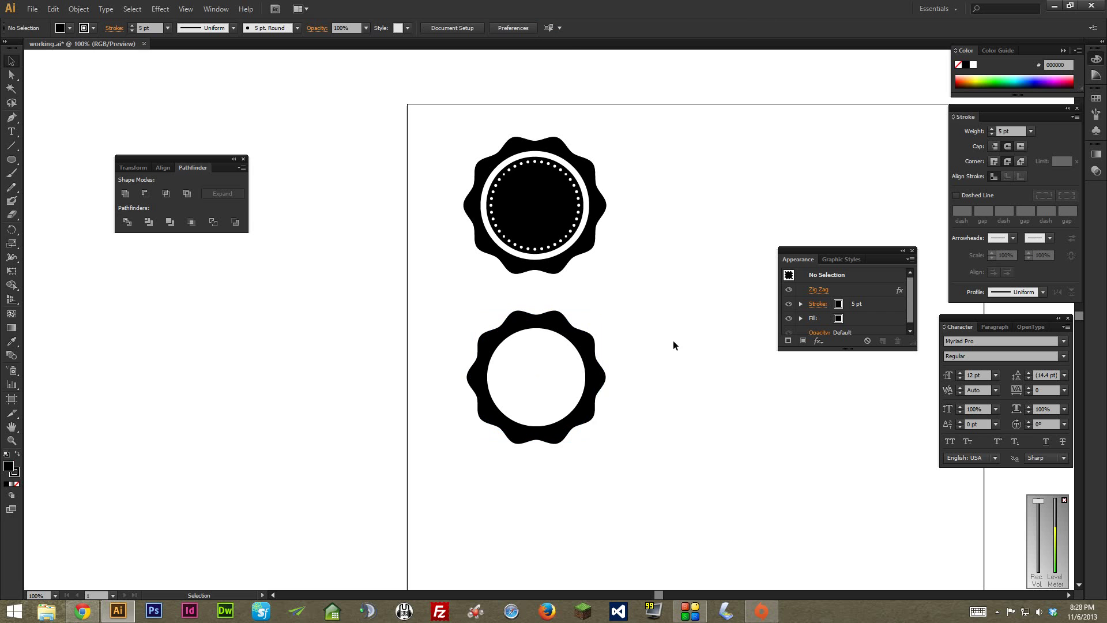
key(ctrl+plus)
Resize the white inner circle's path down to about 153 px
drag(695, 282, 695, 307)
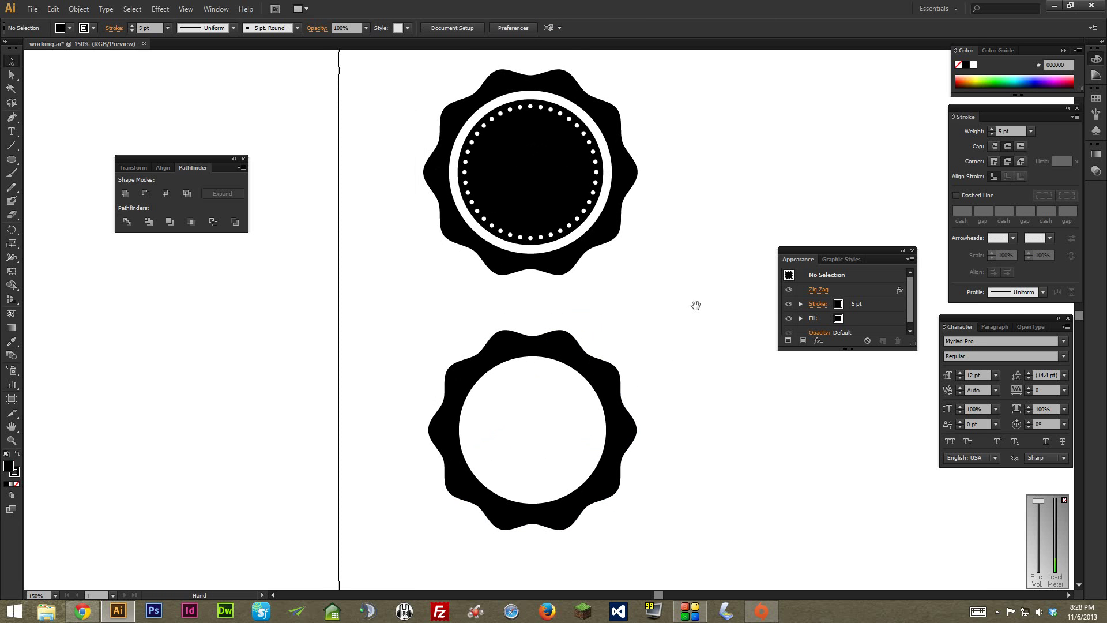
click(551, 424)
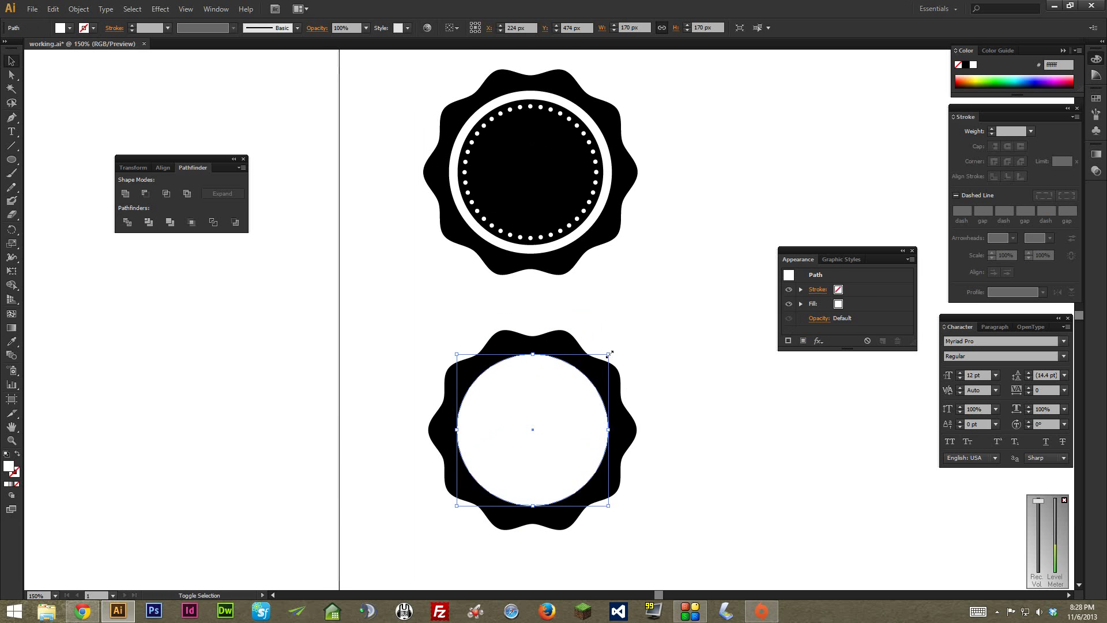
click(680, 321)
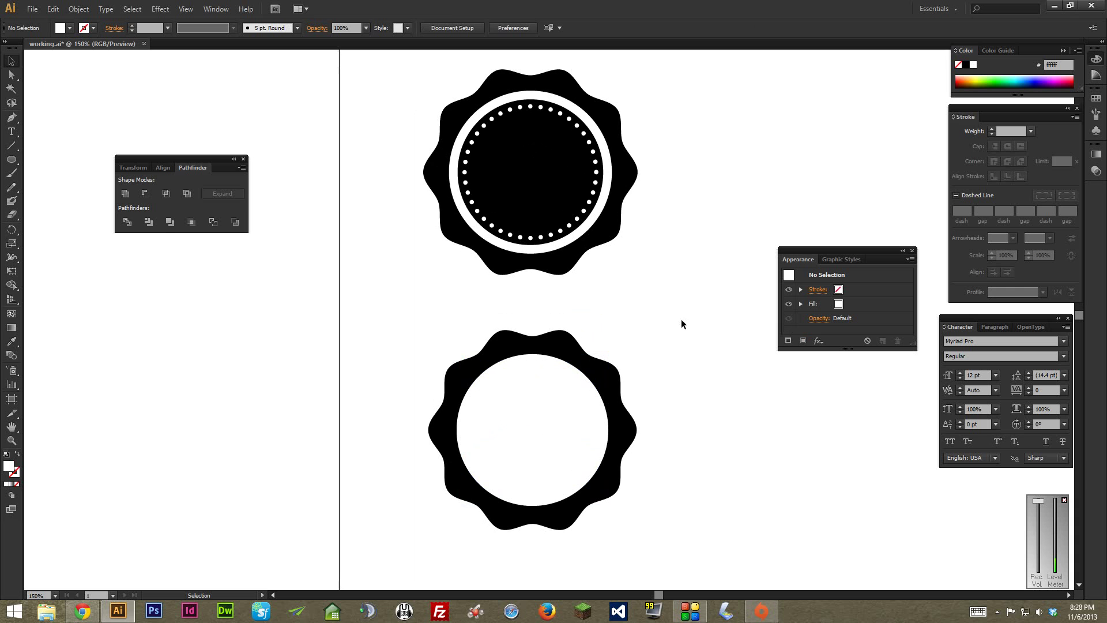
key(a)
click(540, 398)
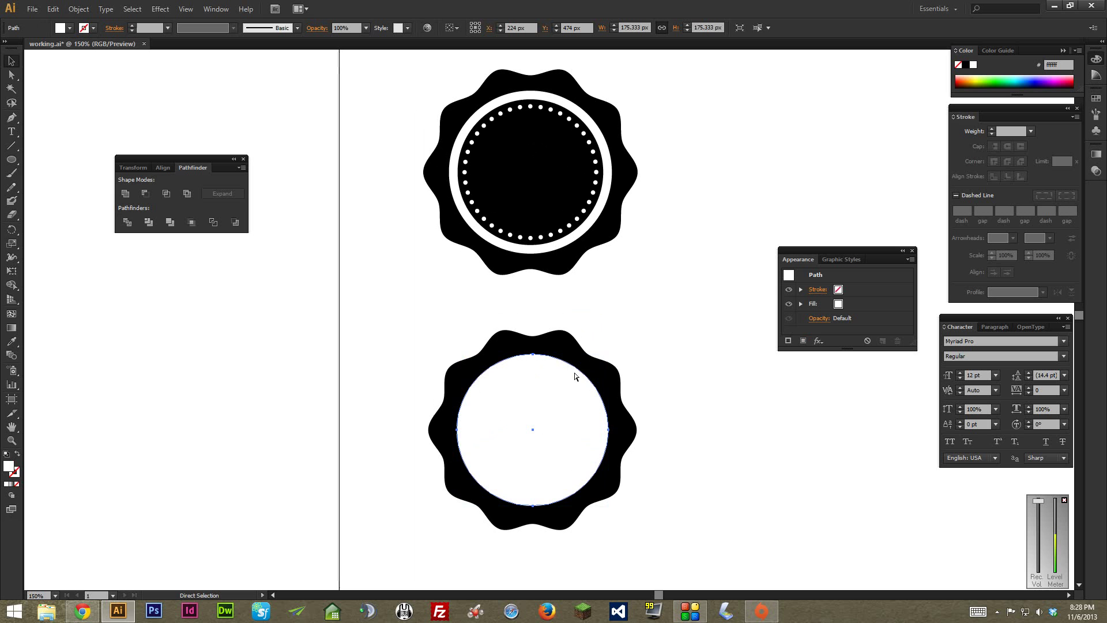
key(ctrl)
drag(607, 354, 598, 363)
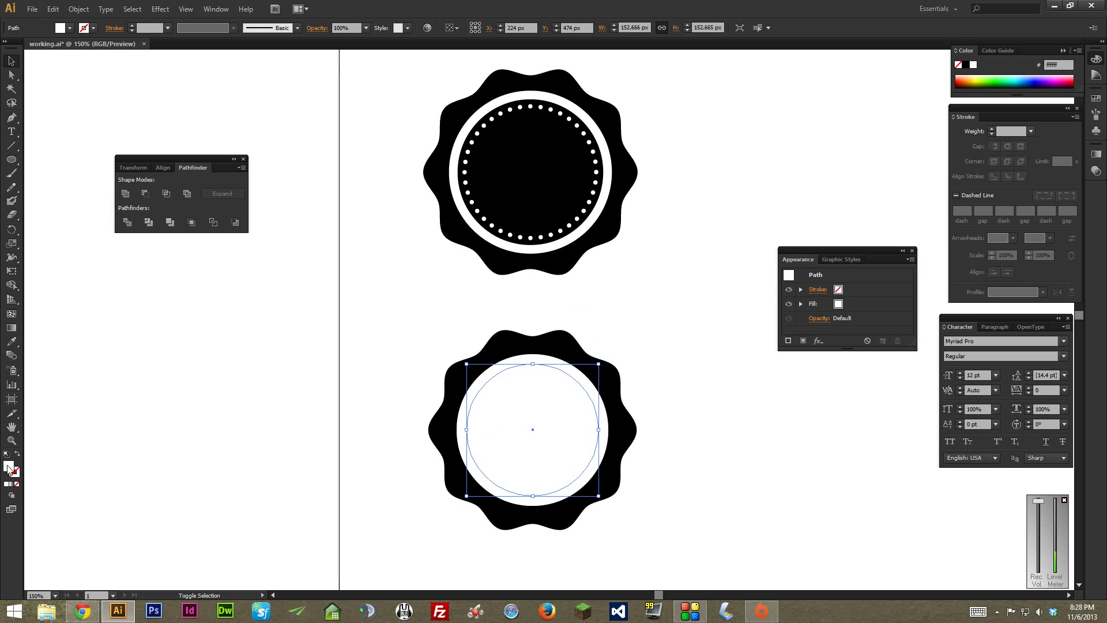
Fill that circle black and enlarge it to about 157 px, leaving a white ring
double_click(8, 467)
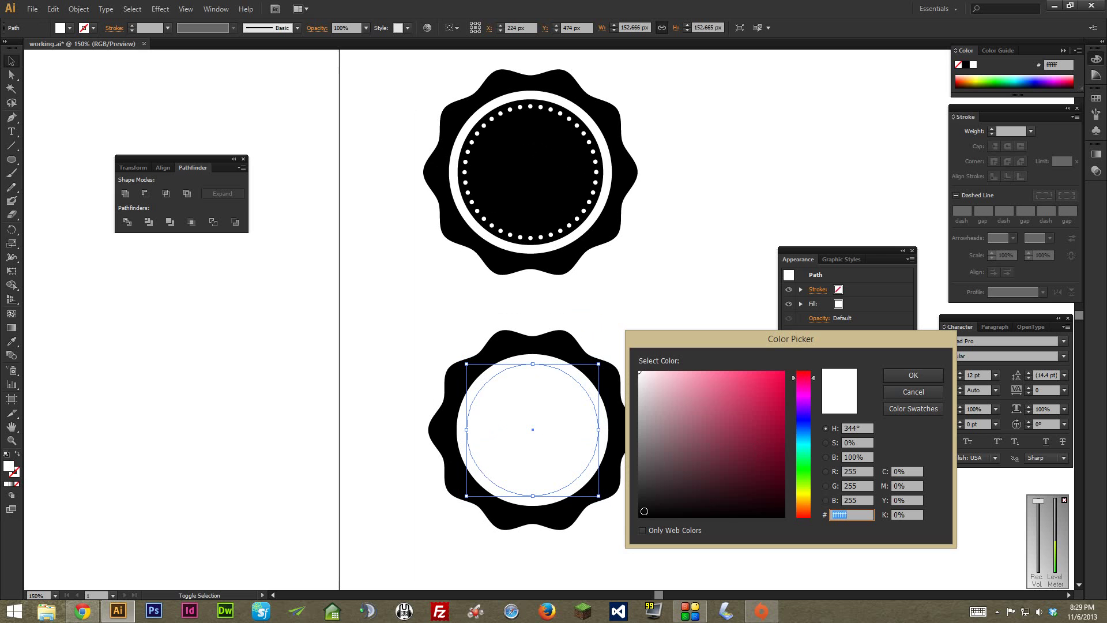
click(634, 521)
click(913, 376)
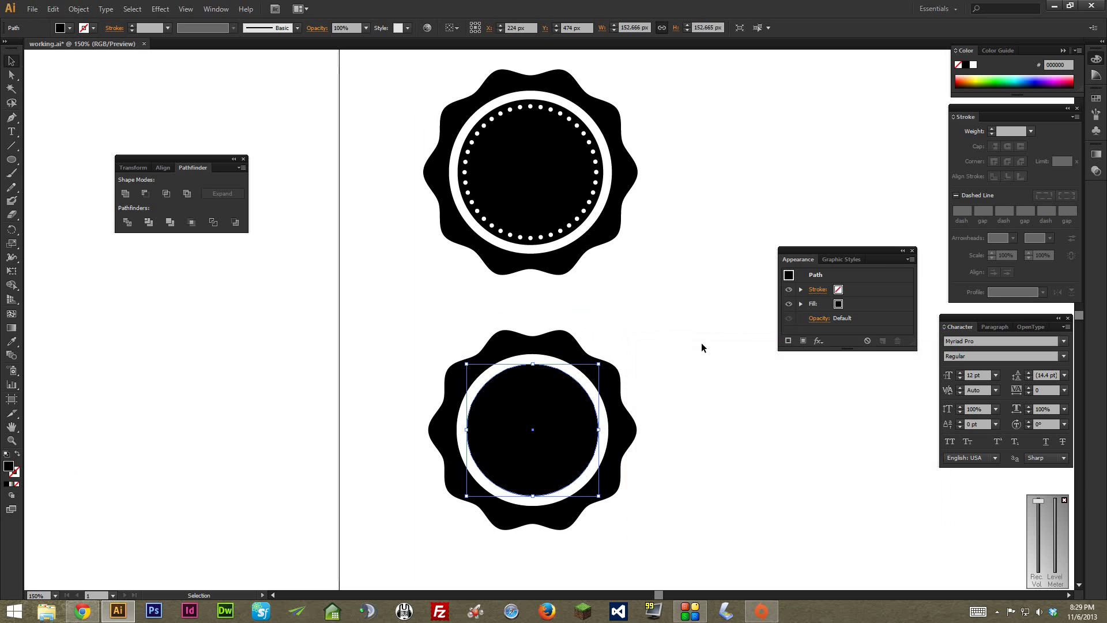
click(701, 343)
click(587, 424)
drag(599, 364, 603, 364)
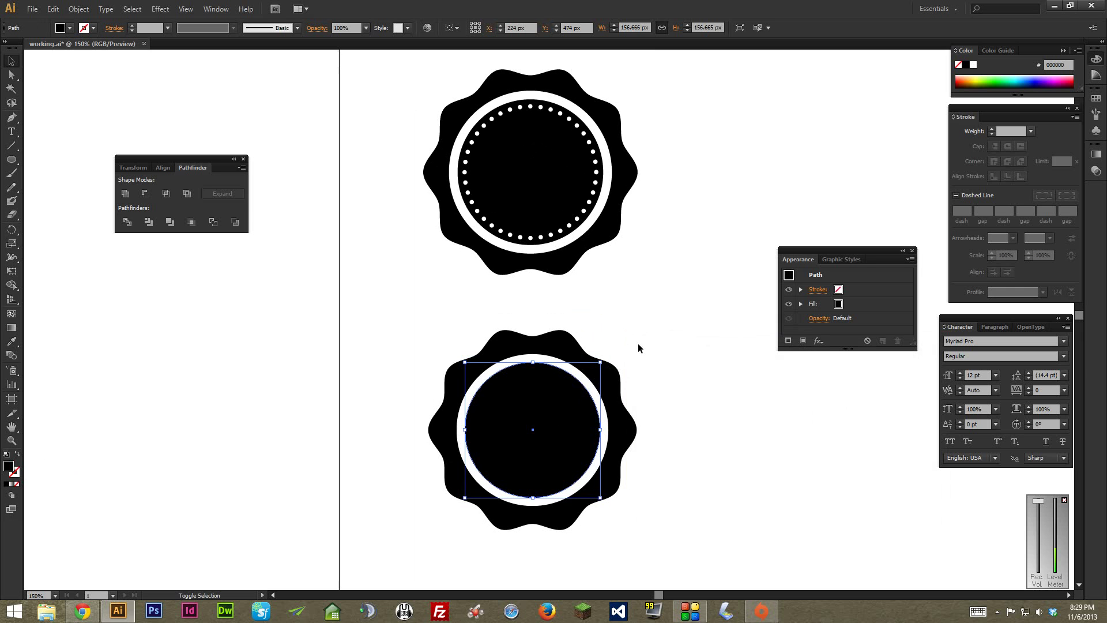
click(659, 327)
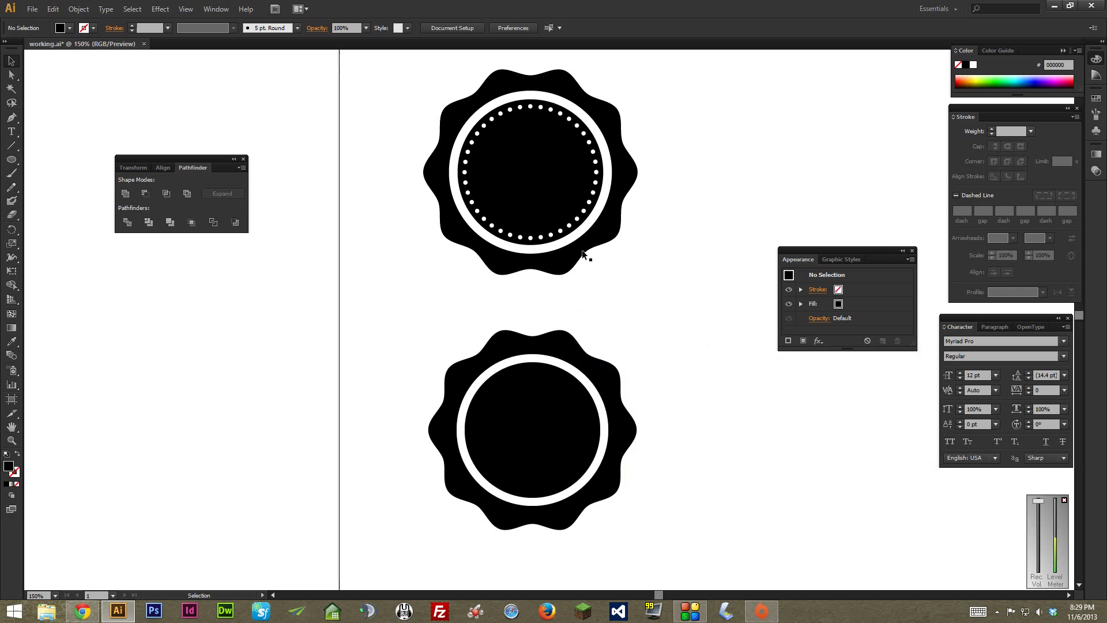
Check the example's dotted ring, then scale the centre disc circle to 131.333 px
click(568, 236)
click(660, 305)
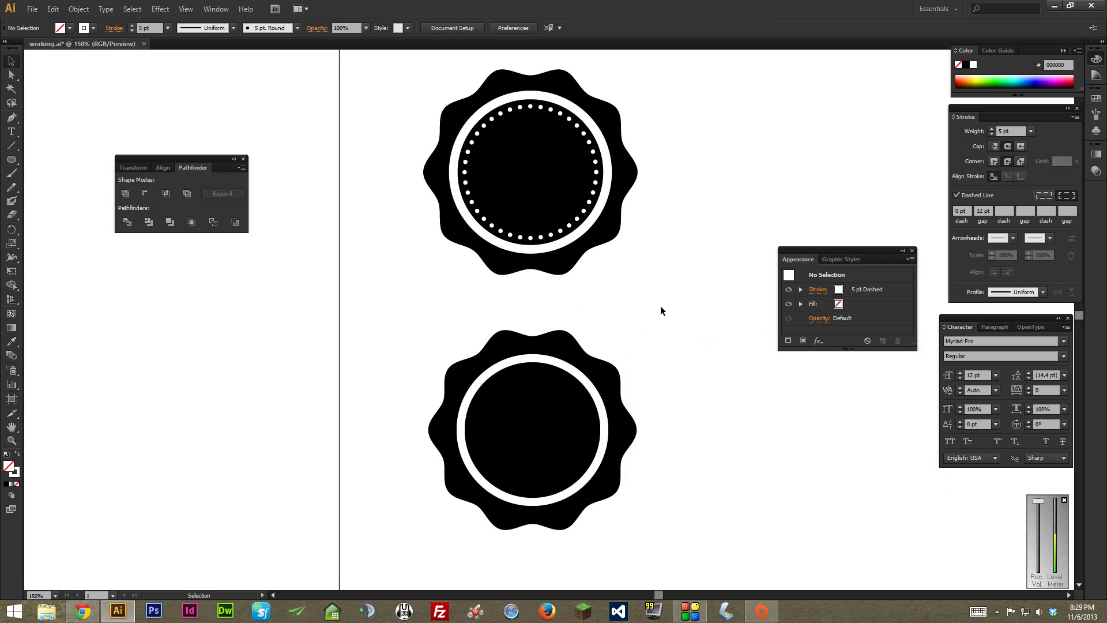
click(536, 400)
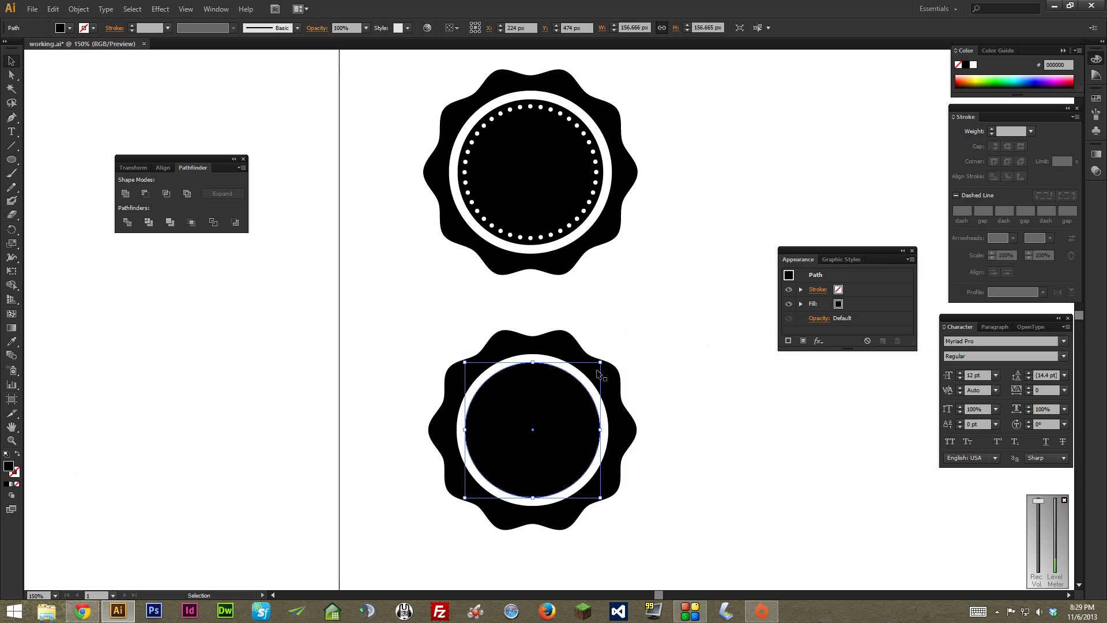
key(a)
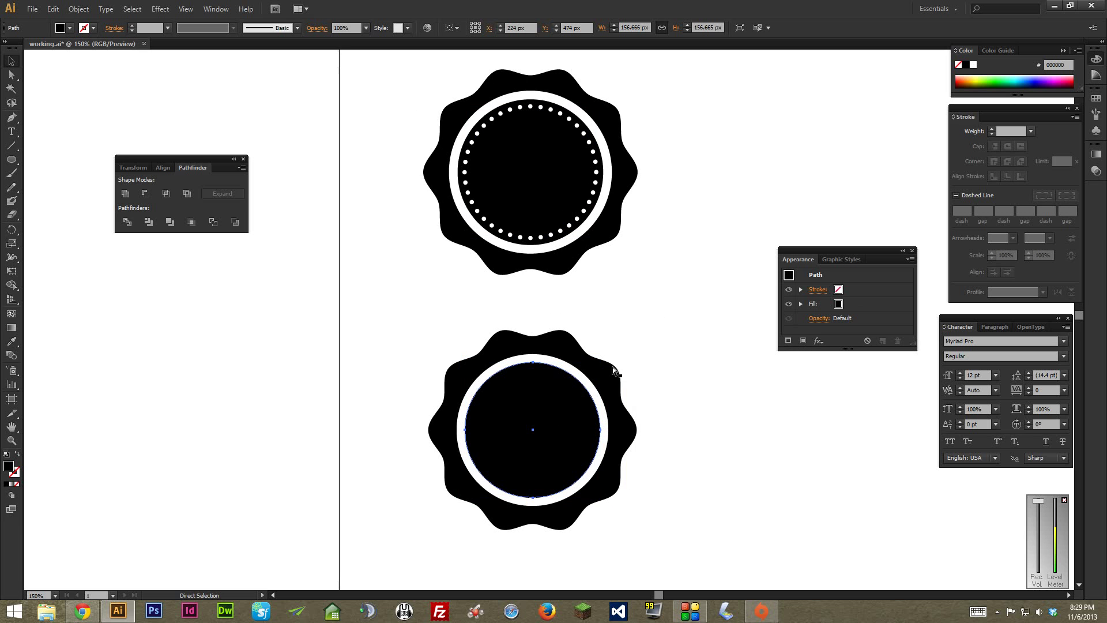
key(ctrl)
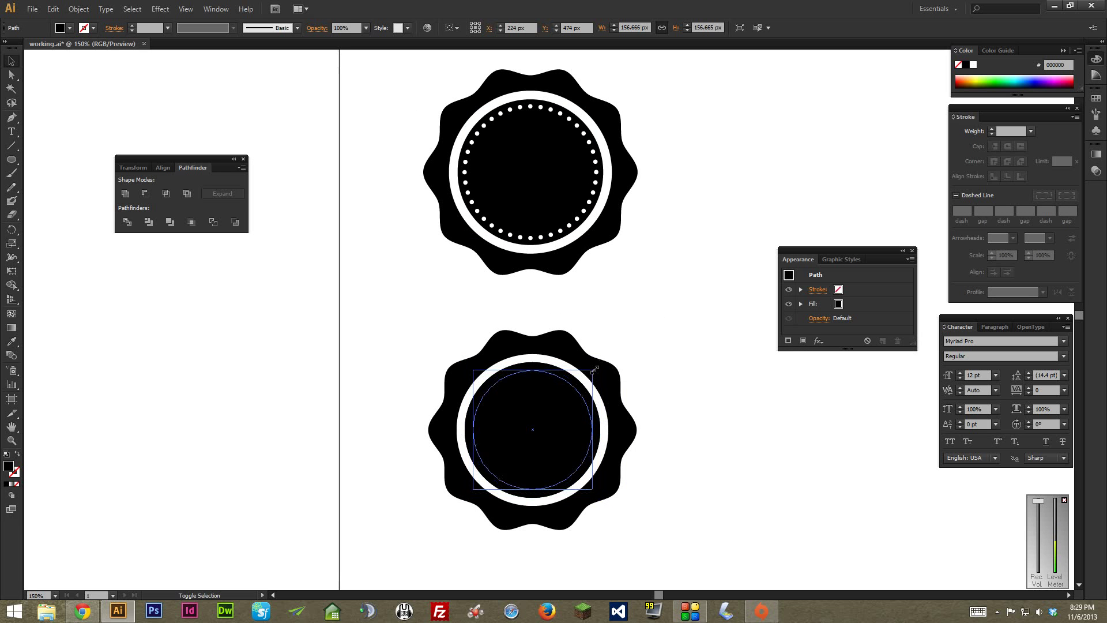
drag(594, 369, 592, 373)
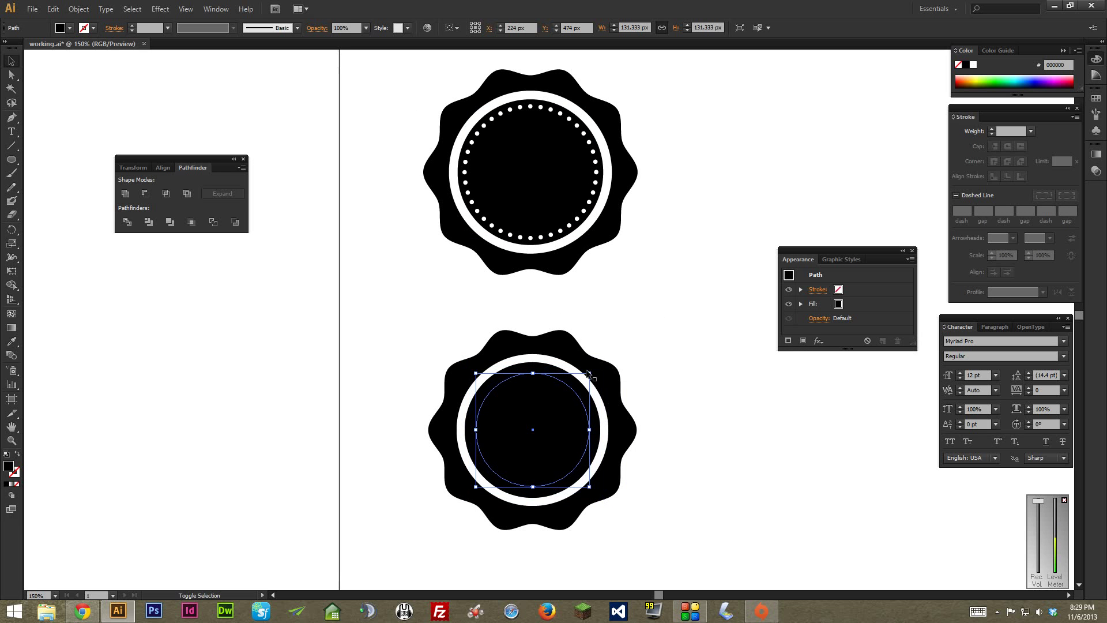
Swap fill and stroke, set the stroke to #ffffff, and turn on Dashed Line
click(17, 455)
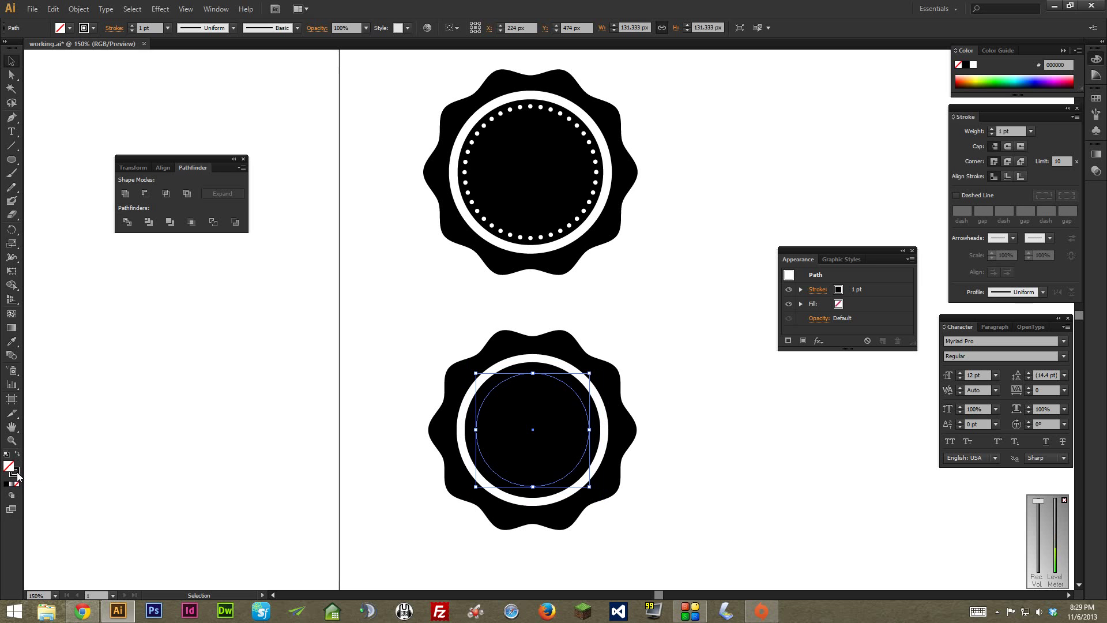
double_click(21, 474)
text(ffffff)
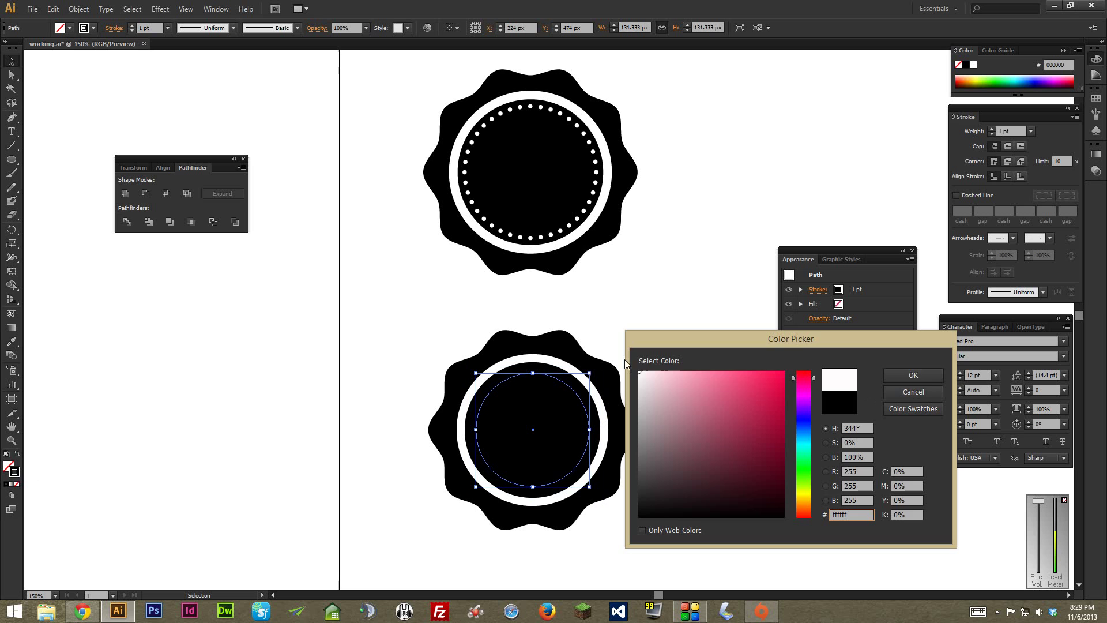
click(925, 377)
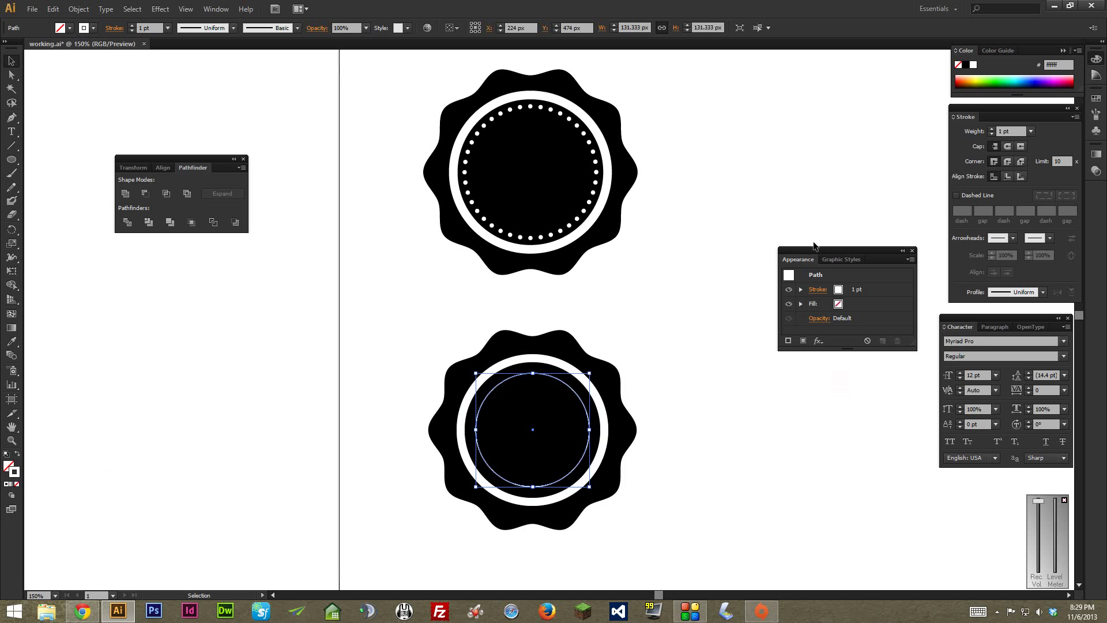
click(957, 196)
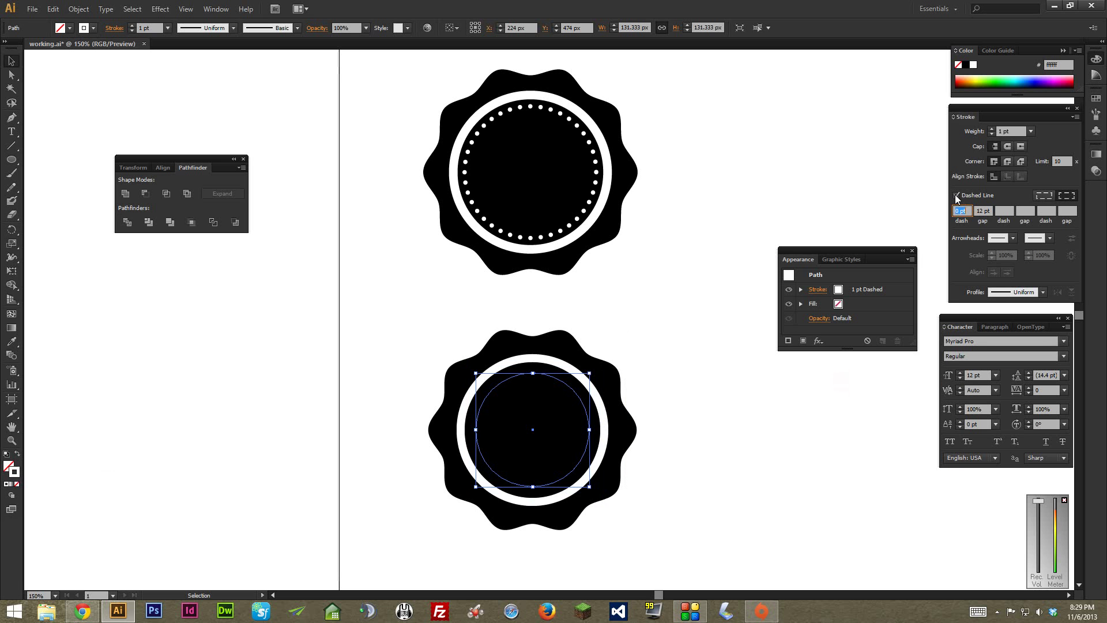
click(961, 211)
Raise the ring's stroke weight to 11 pt with Round Cap to form dots
click(992, 128)
click(992, 129)
click(991, 129)
click(992, 129)
click(992, 128)
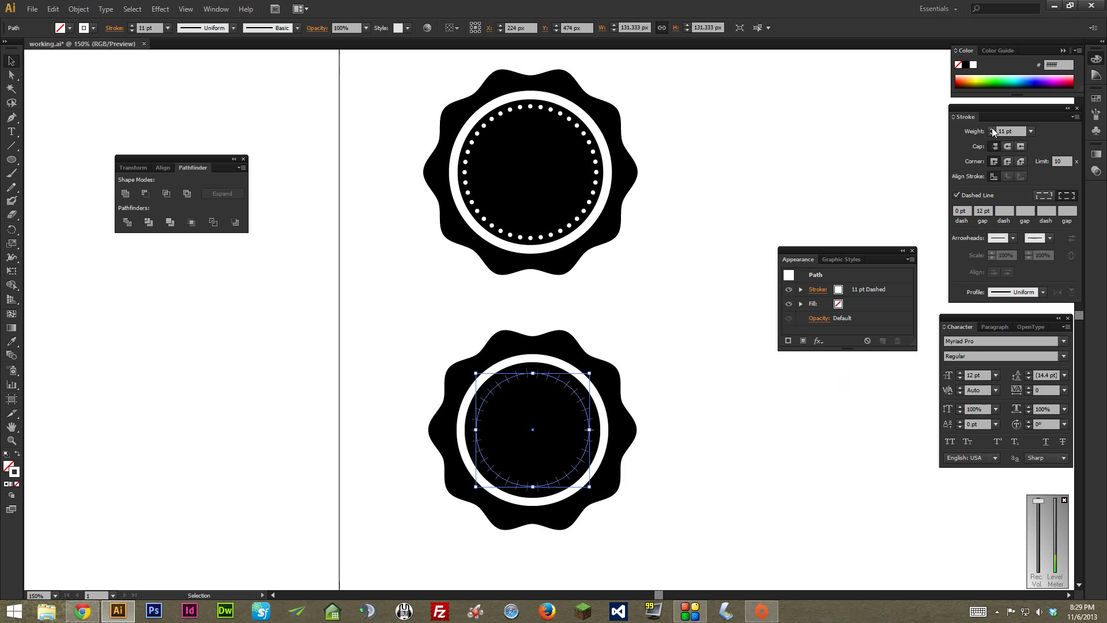
key(ctrl+plus)
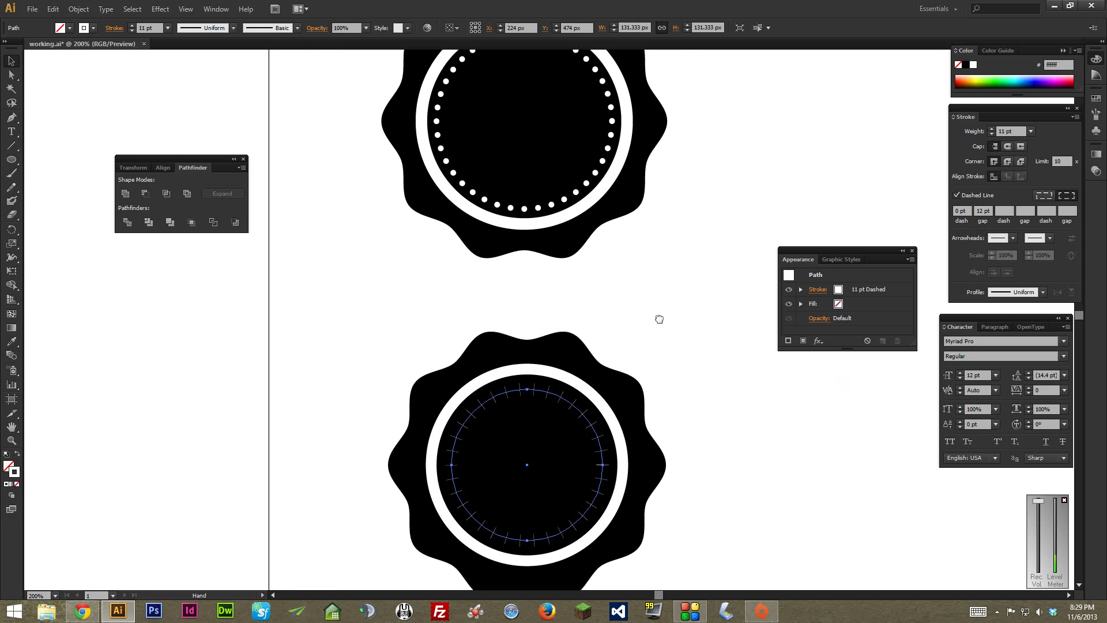
drag(658, 316, 687, 238)
key(ctrl+plus)
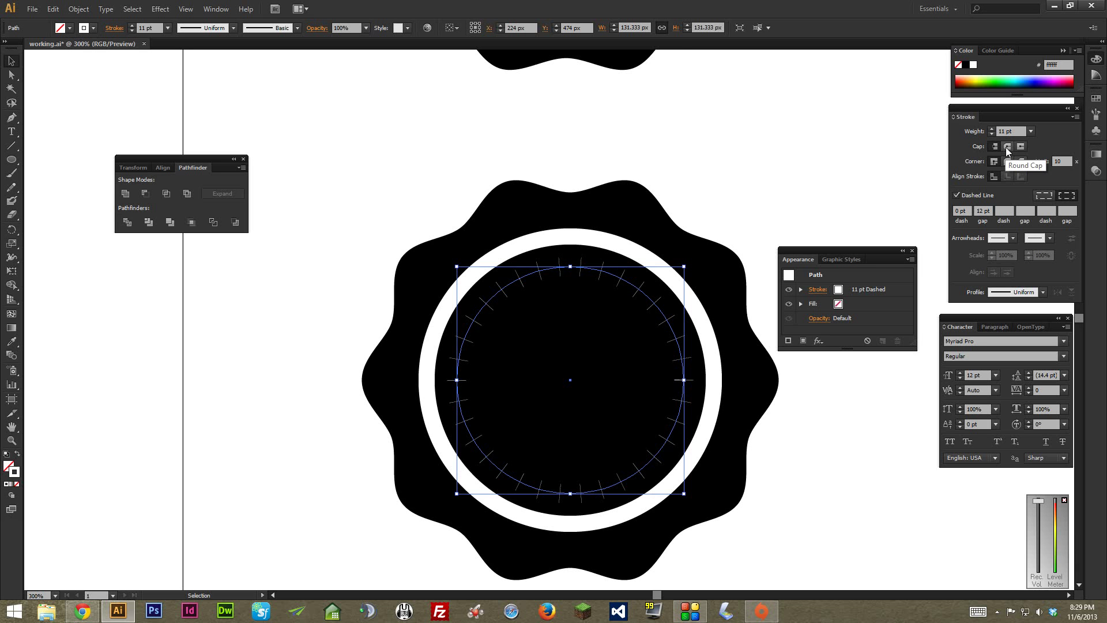
click(1007, 147)
key(ctrl+minus)
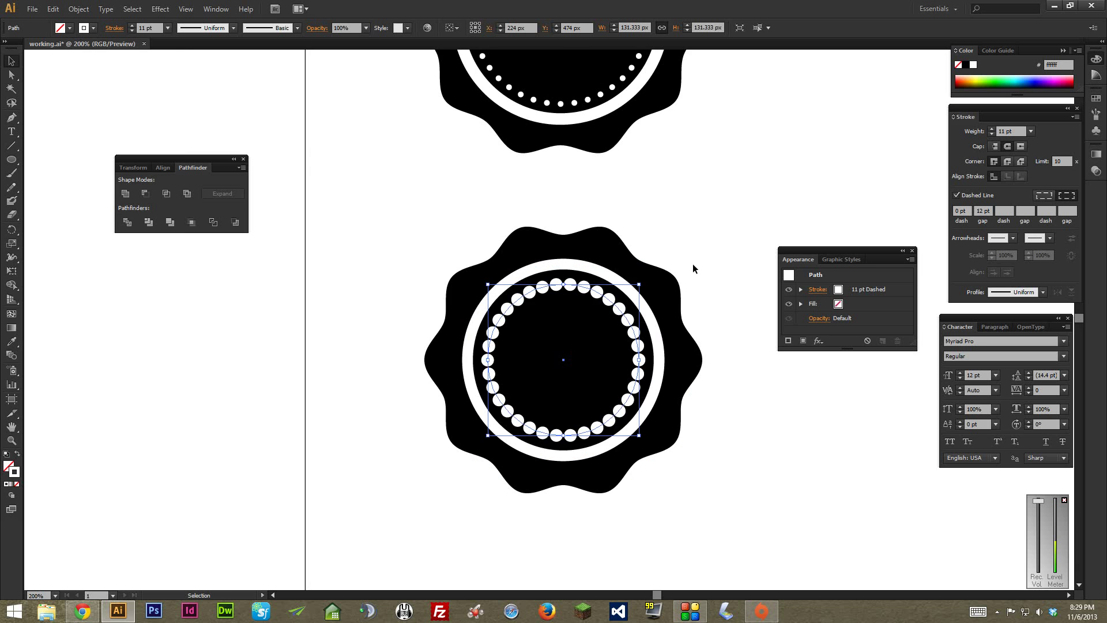
drag(706, 251, 651, 280)
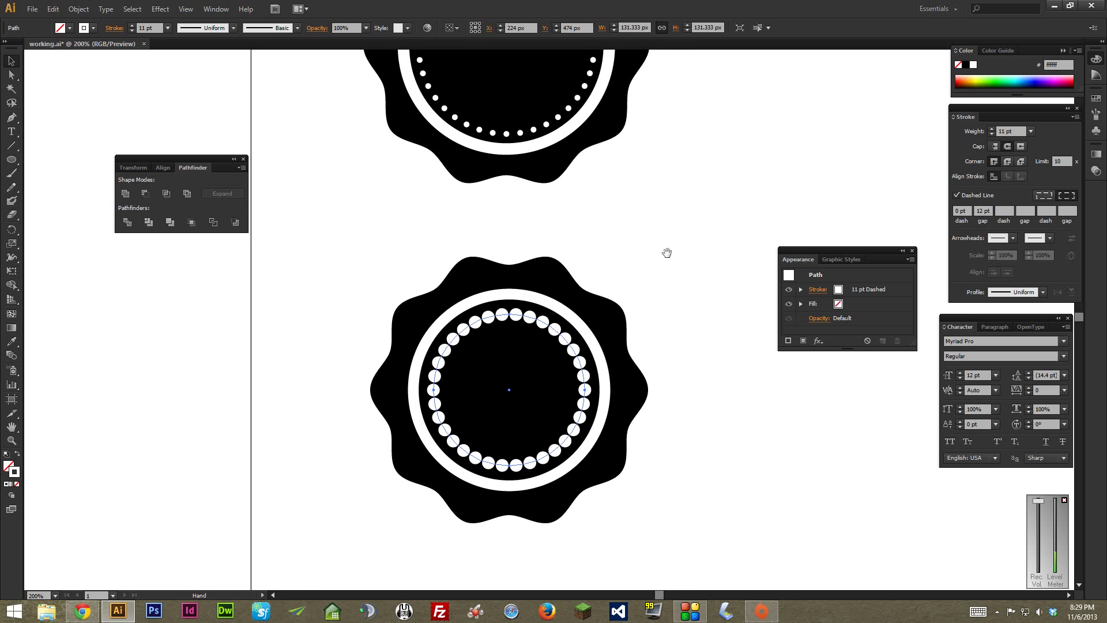
Lower the dot stroke weight to 5 pt and enlarge the dotted ring slightly
click(991, 133)
click(991, 133)
click(990, 134)
click(990, 134)
click(990, 133)
click(990, 134)
click(991, 133)
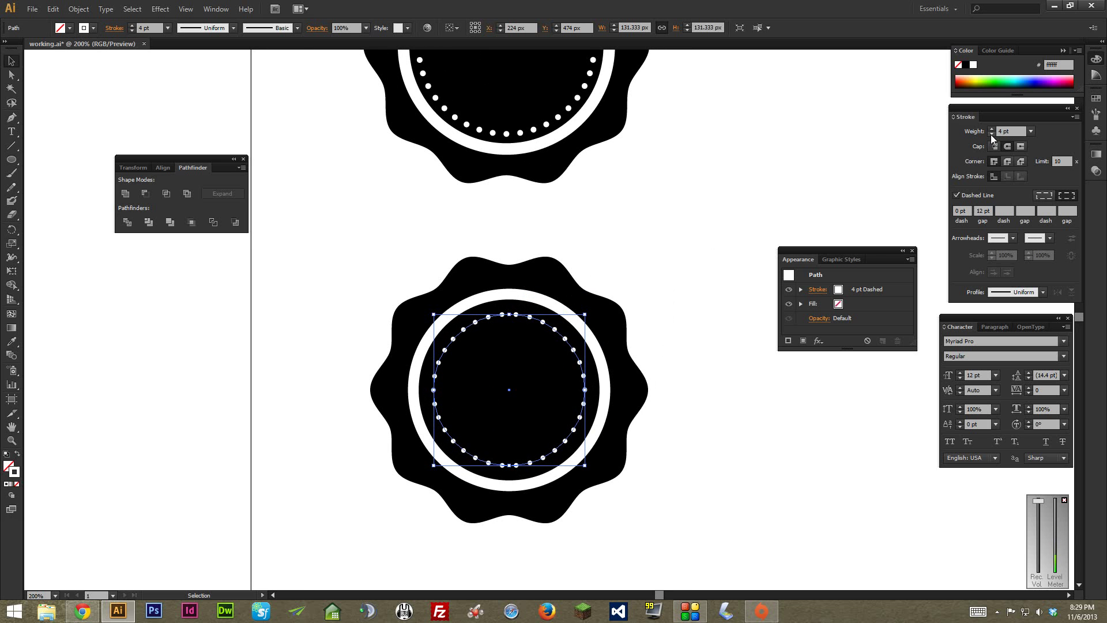
click(991, 128)
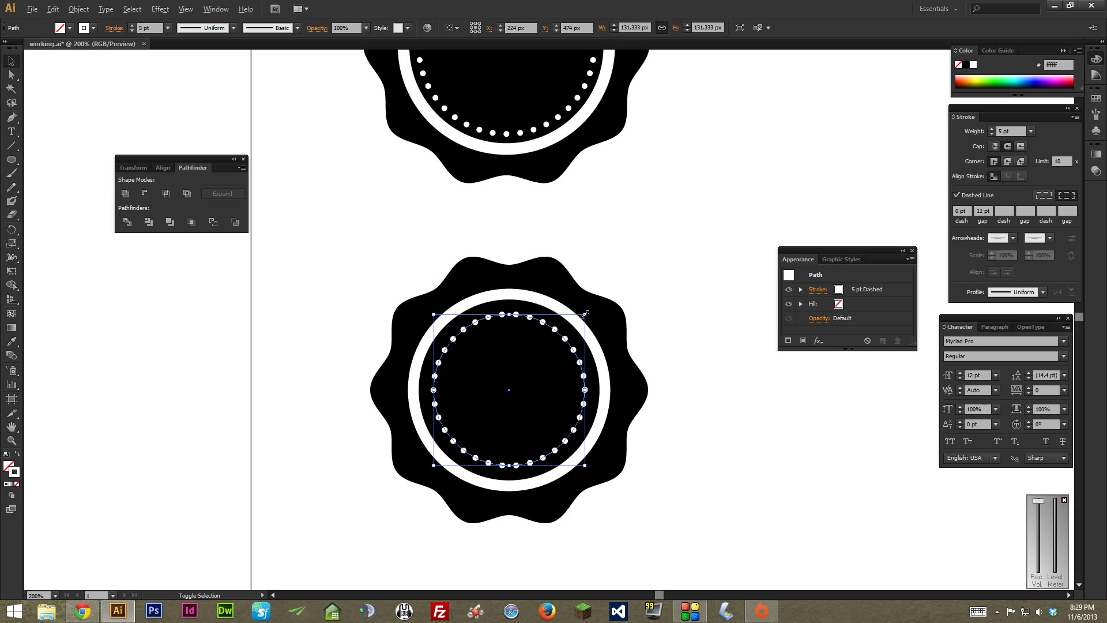
drag(585, 314, 593, 308)
click(686, 266)
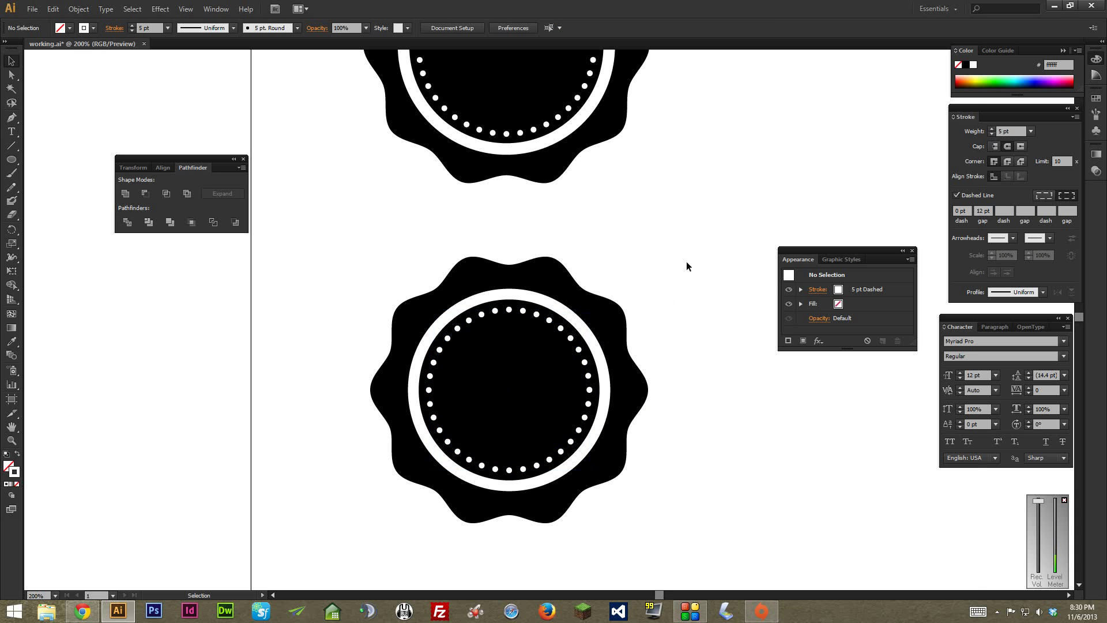
key(ctrl+minus)
key(ctrl+minus)
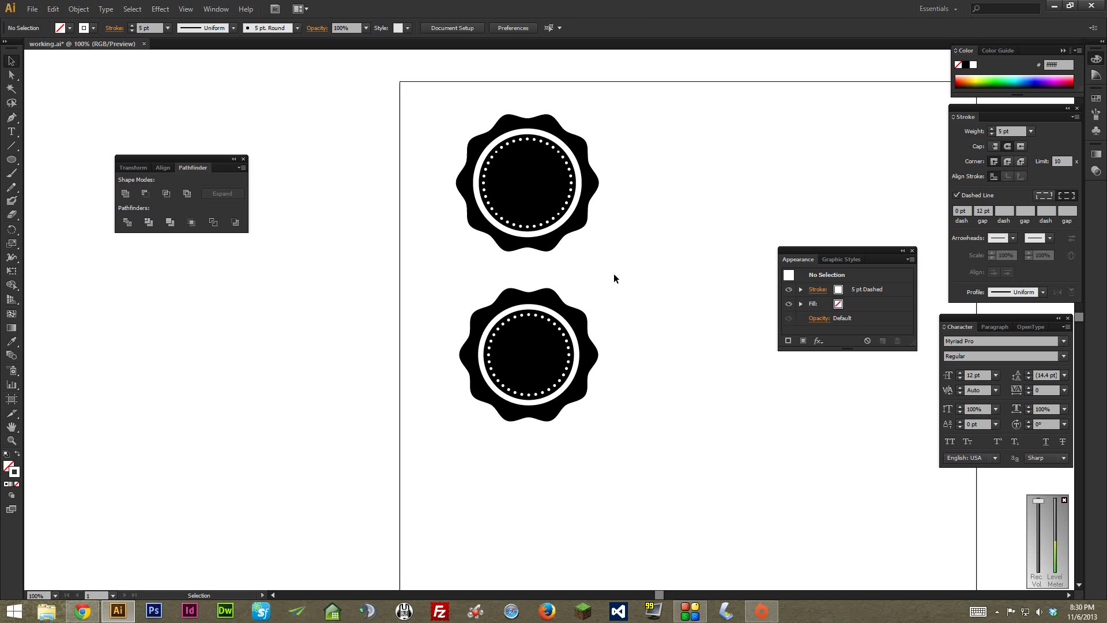
Set the inner ring's first dash length to 12 pt
click(525, 316)
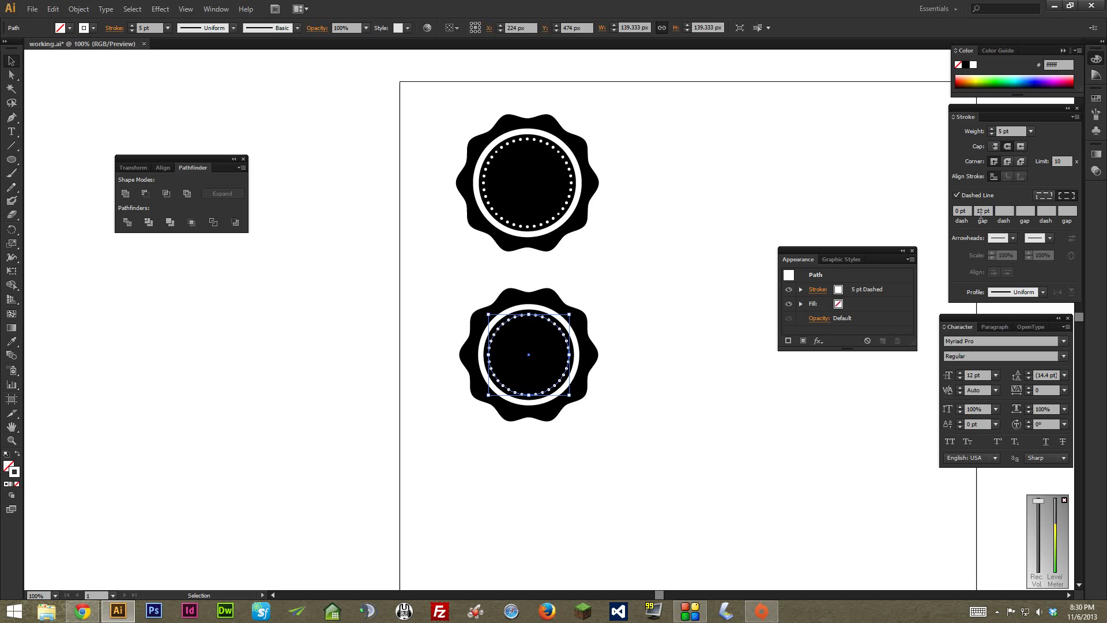
click(957, 211)
text(12 pt)
click(983, 211)
Lower the dashed ring's stroke weight to 3 pt
key(ctrl+shift+a)
key(a)
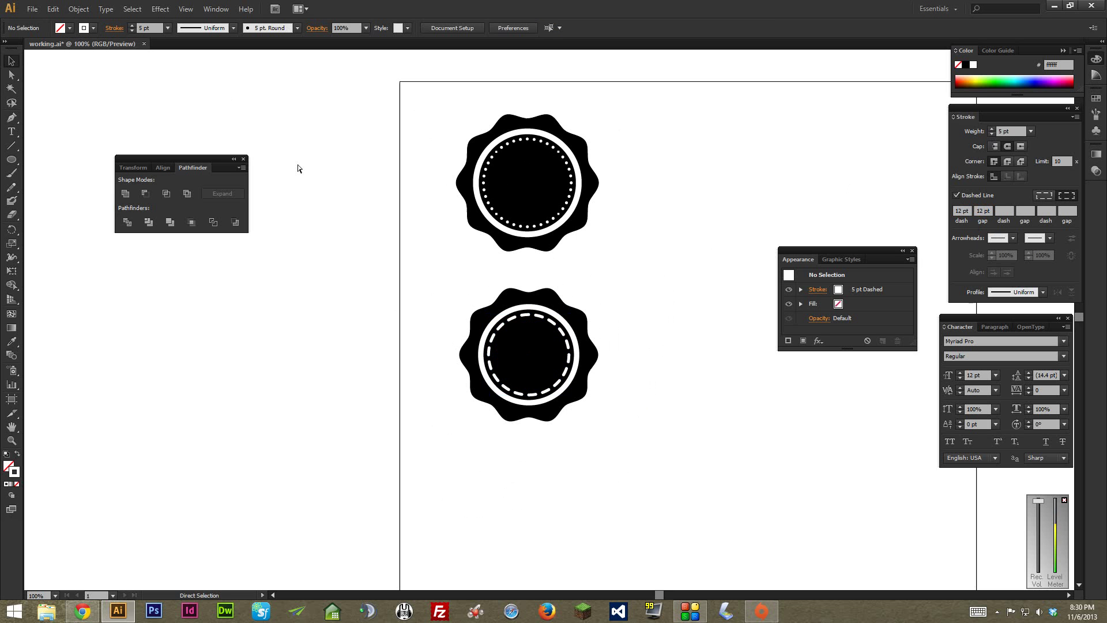
key(ctrl+minus)
key(ctrl+plus)
key(ctrl+plus)
key(v)
click(558, 337)
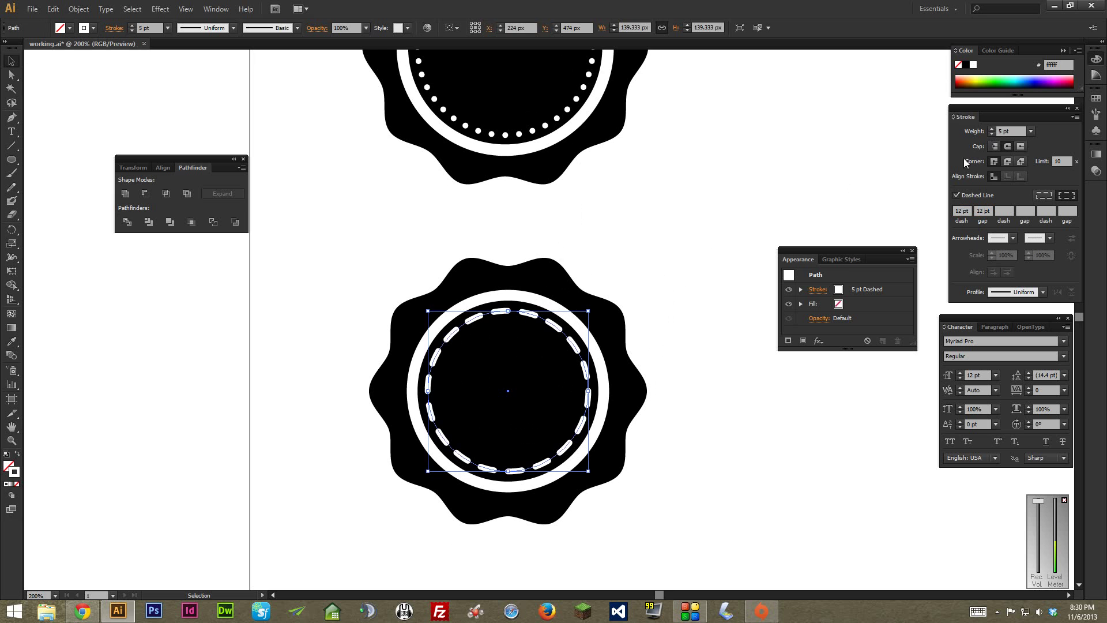
click(991, 134)
click(992, 133)
click(735, 178)
key(ctrl+minus)
key(ctrl+minus)
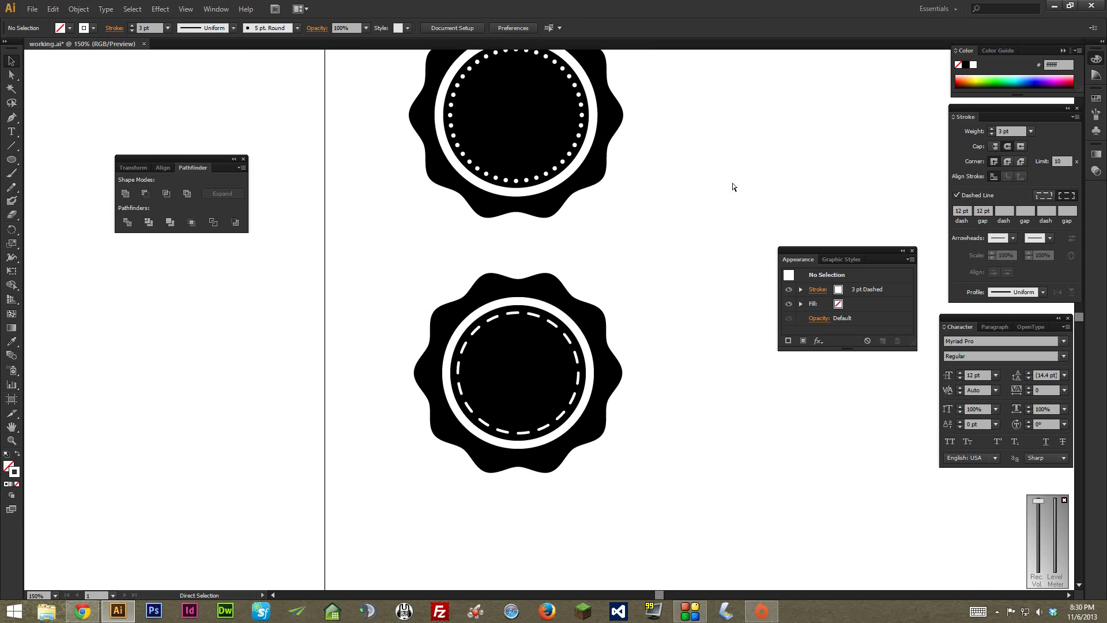